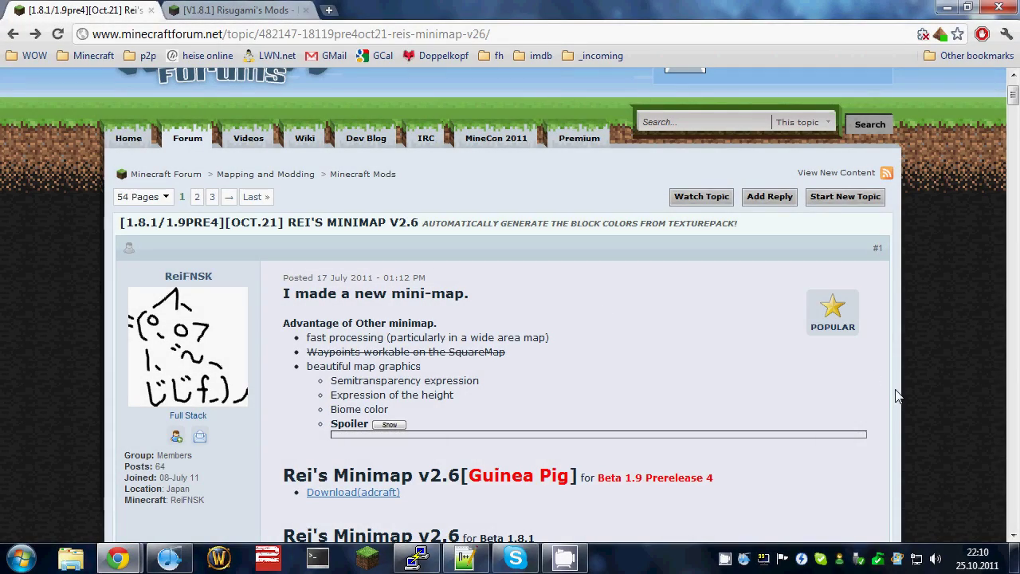
Switch from Rei's Minimap post to Risugami's Mods thread and scroll to the ModLoader Beta 1.8.1 downloads
scroll(896, 396, down, 3)
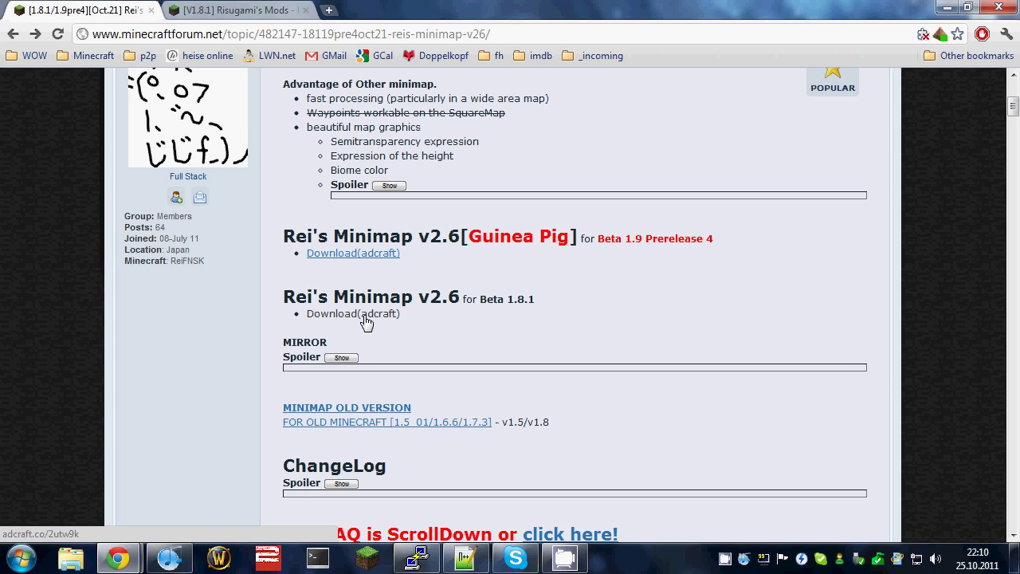
click(239, 11)
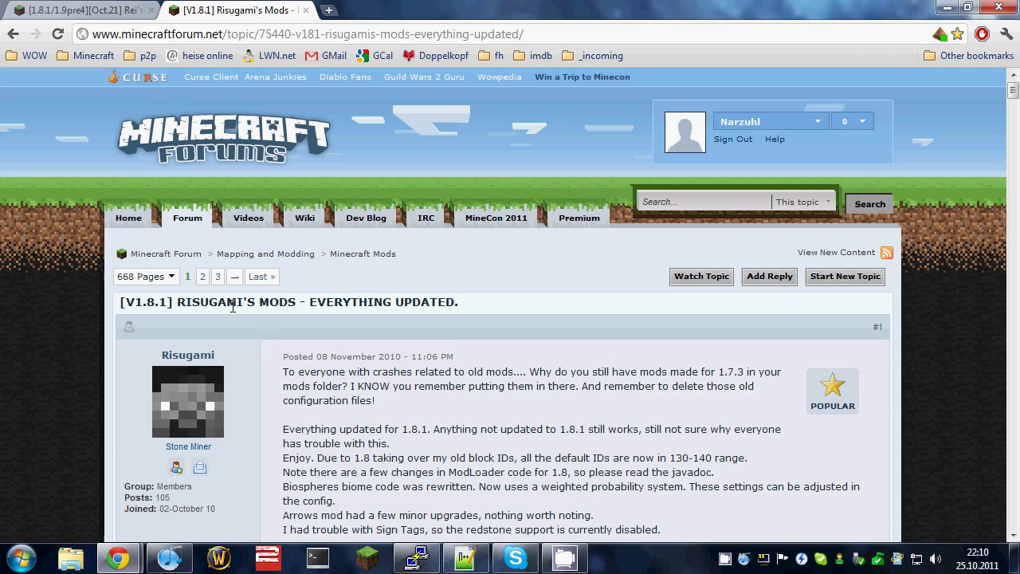
scroll(413, 329, down, 20)
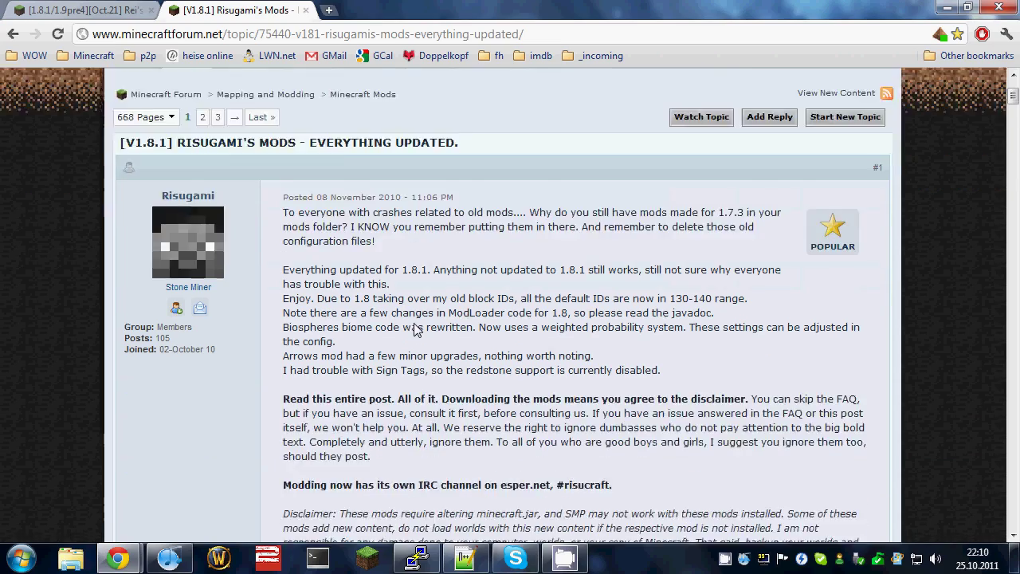
scroll(281, 339, down, 5)
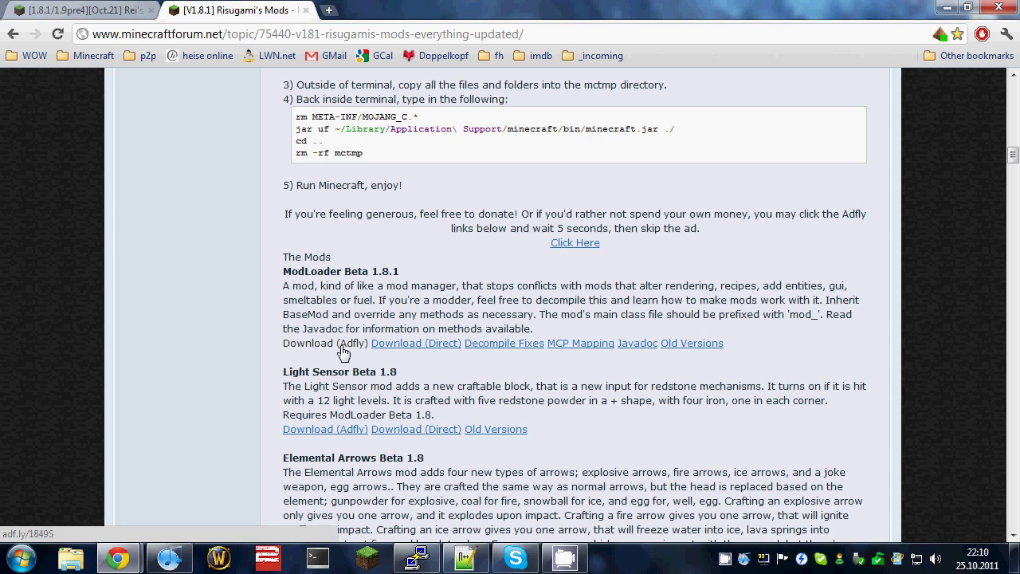
From the desktop, search %appdata% and open the .minecraft bin folder
key(super+d)
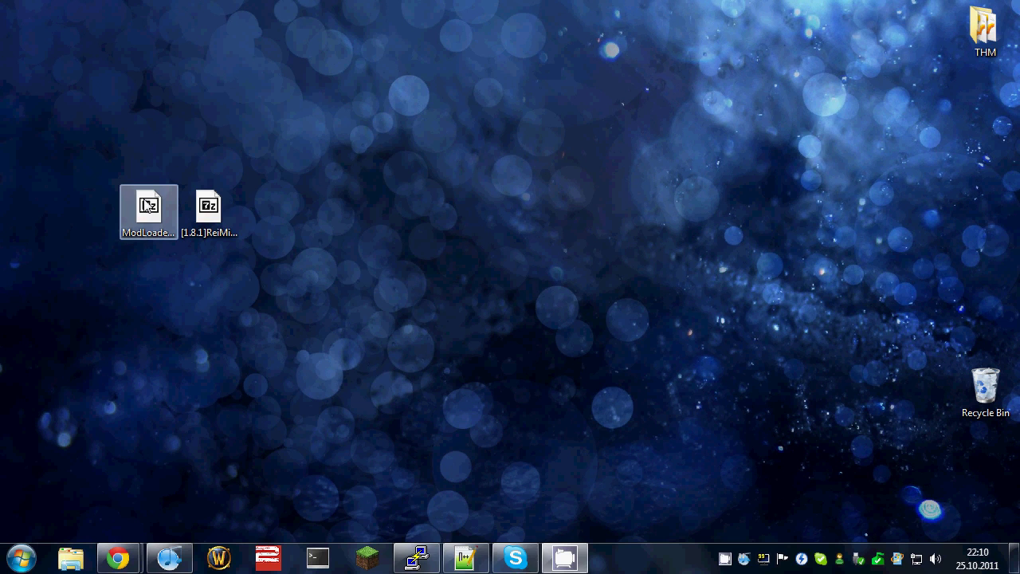
key(super)
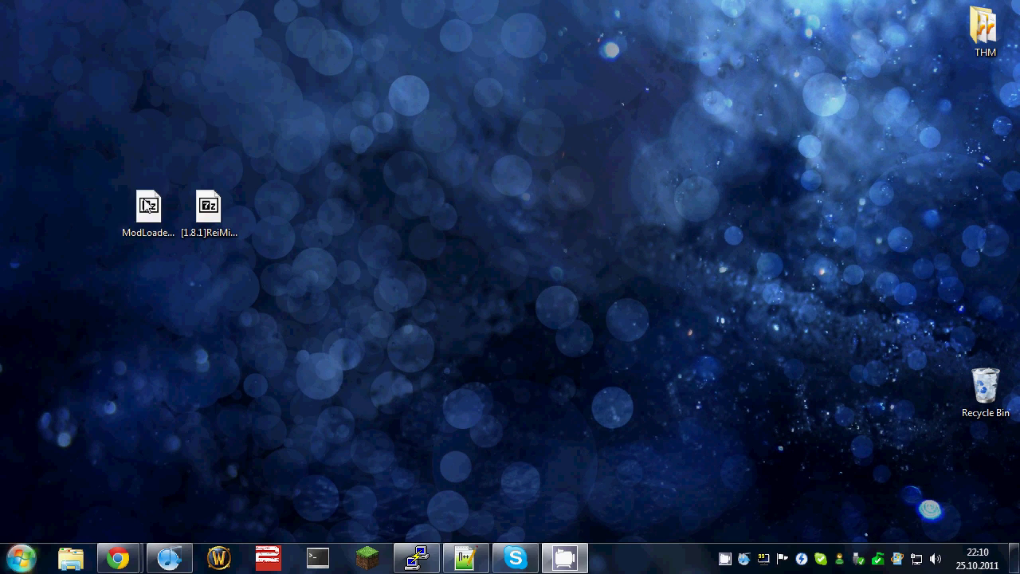
text(%appdat)
text(a%)
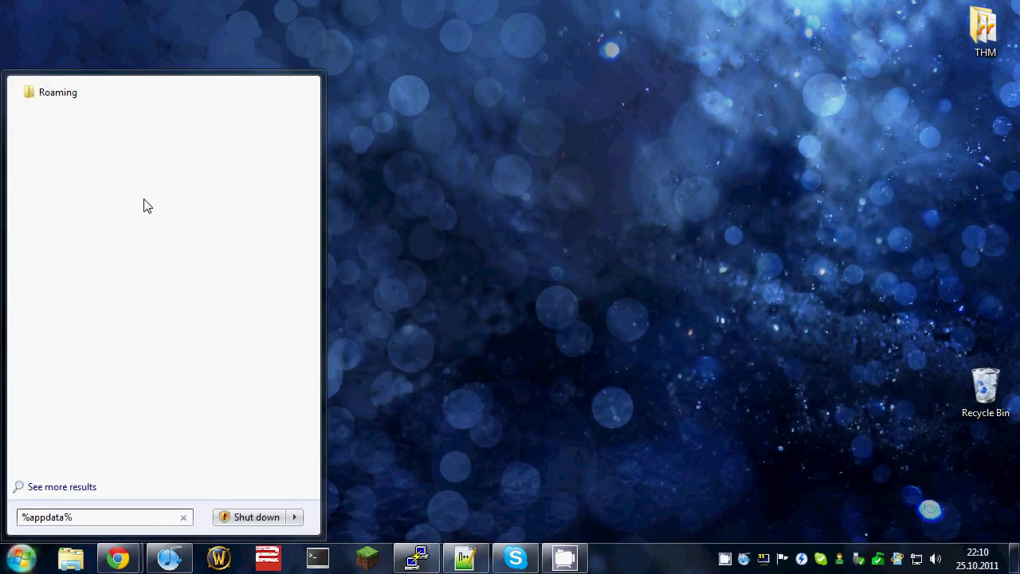
key(Return)
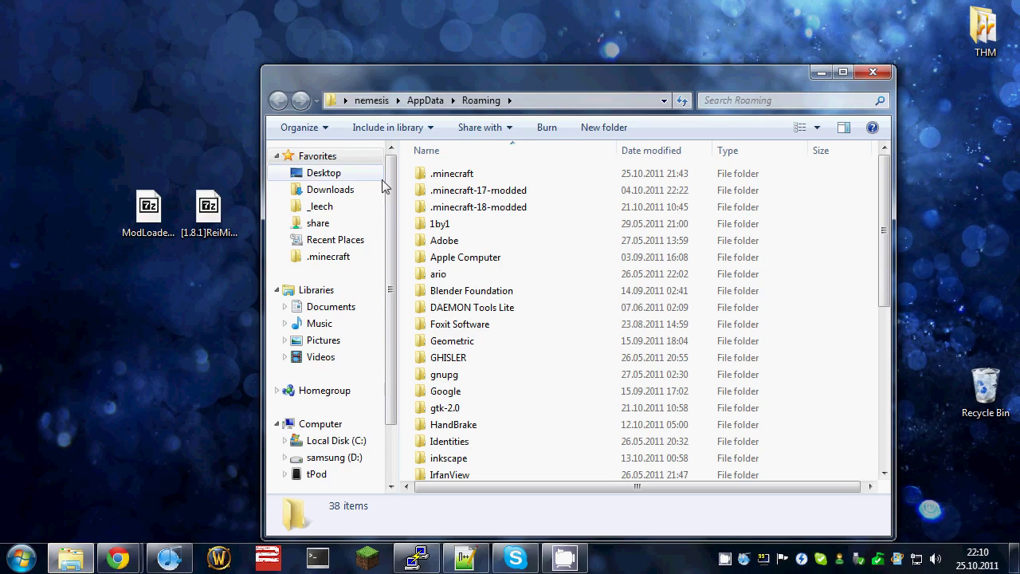
click(454, 175)
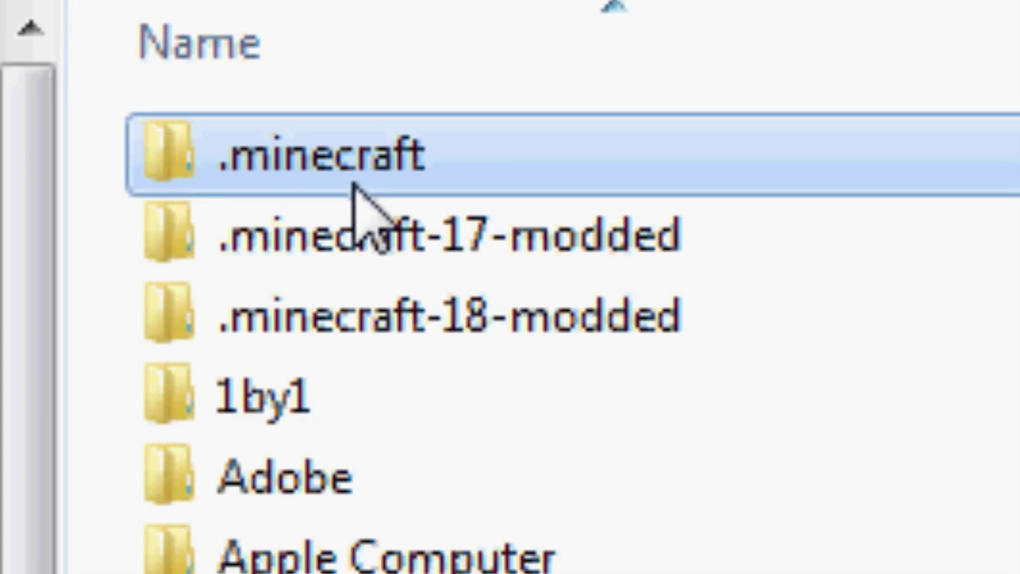
double_click(354, 185)
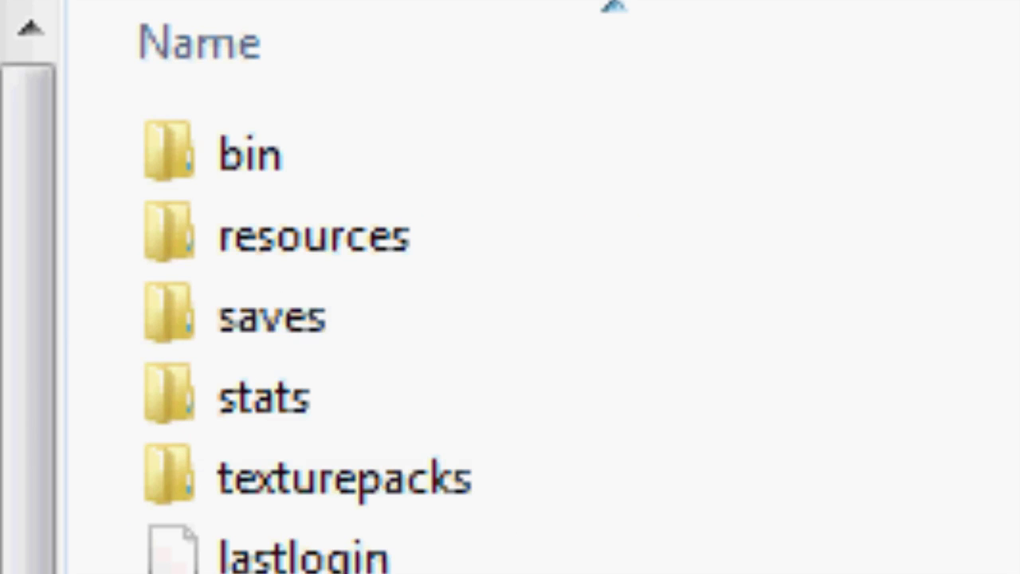
double_click(301, 132)
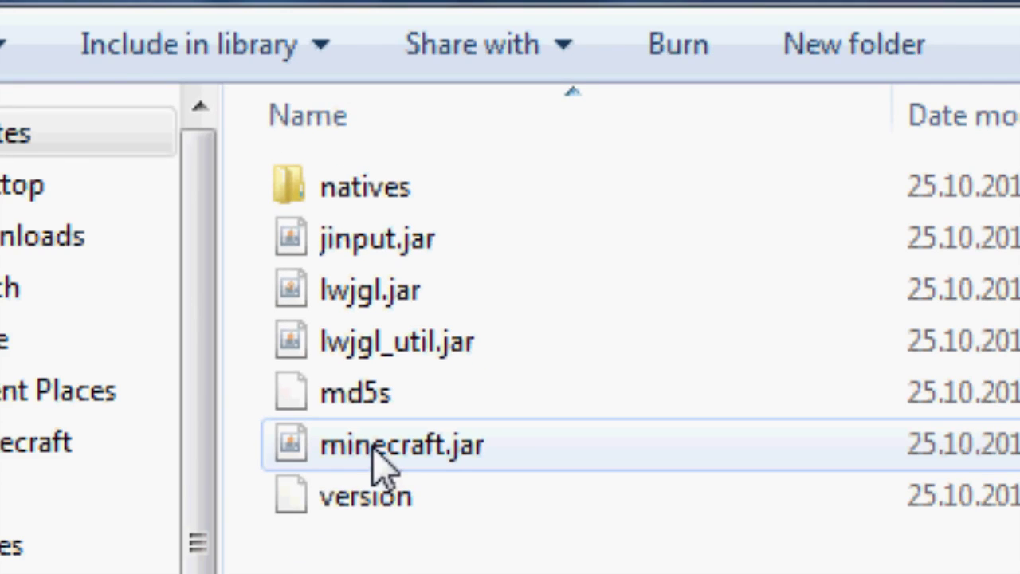
Open minecraft.jar as an archive with 7-Zip
right_click(301, 563)
mouse_move(795, 573)
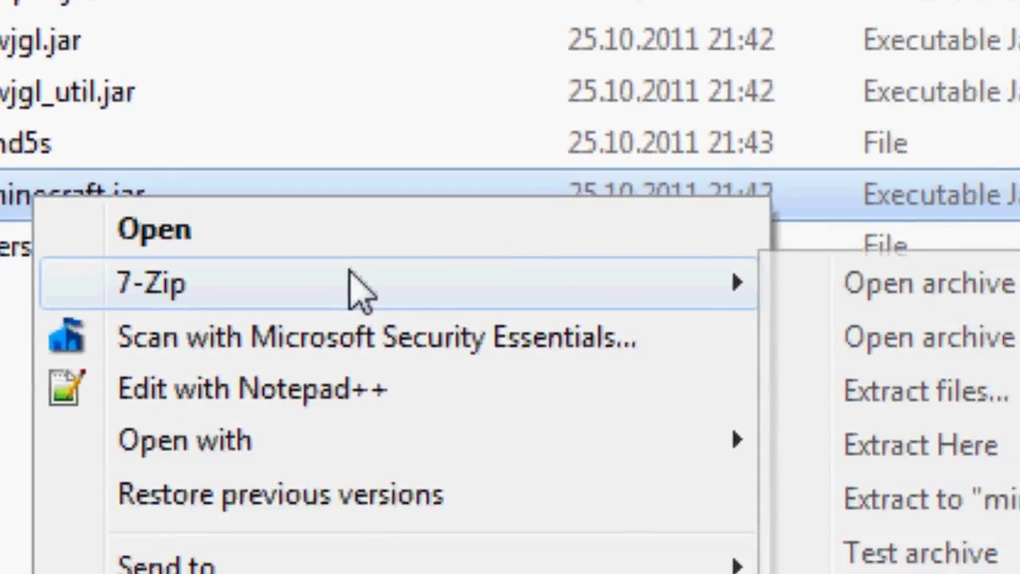
click(861, 284)
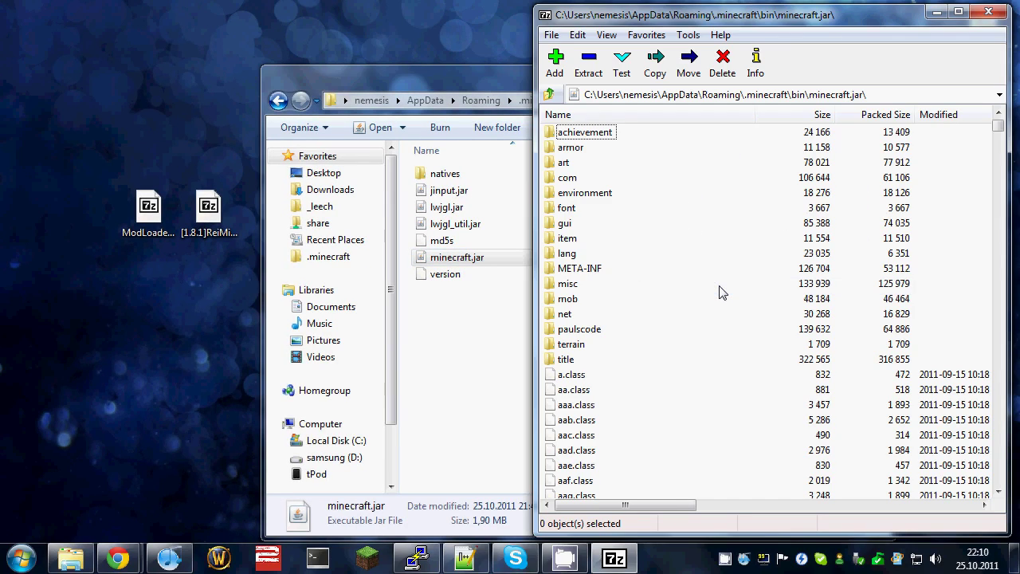
Copy all 15 files from ModLoader.zip into minecraft.jar
double_click(159, 207)
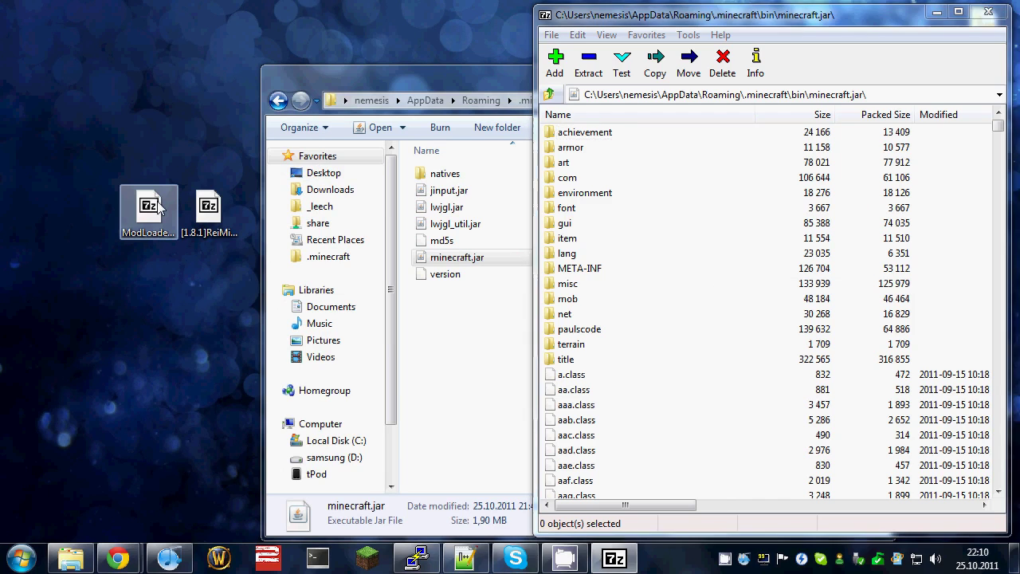
drag(615, 26, 134, 19)
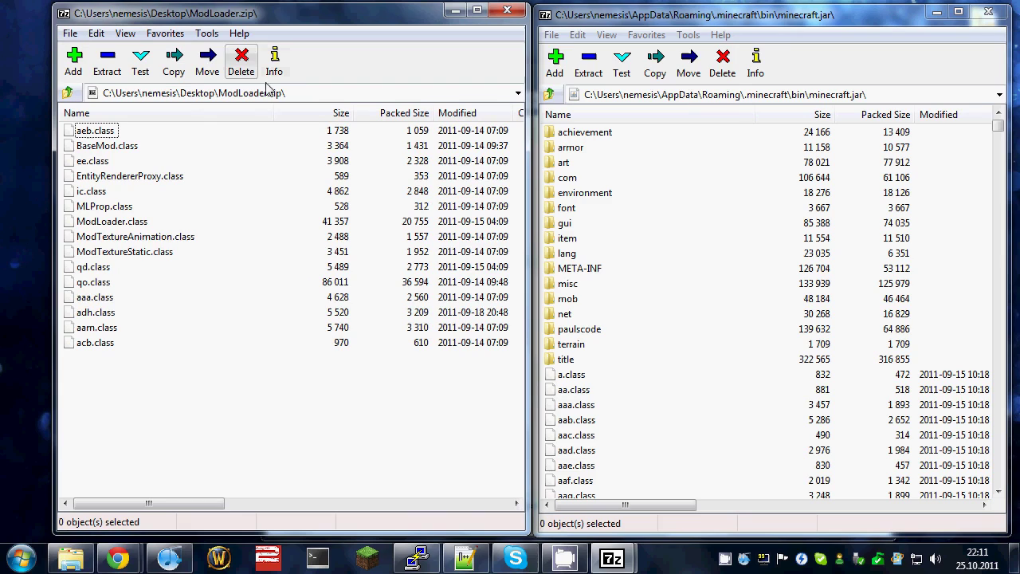
drag(315, 390, 85, 132)
drag(667, 462, 668, 462)
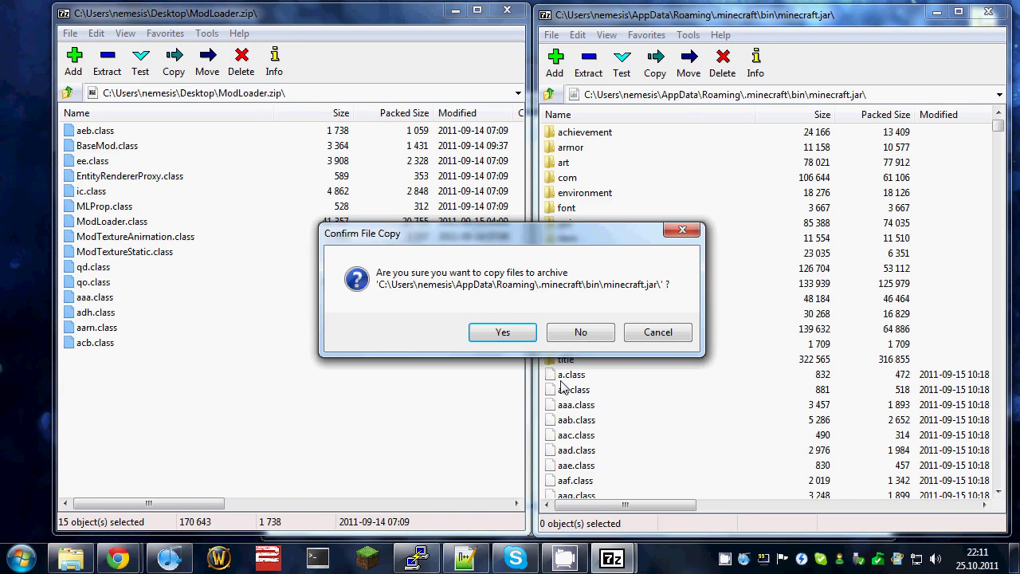
click(504, 338)
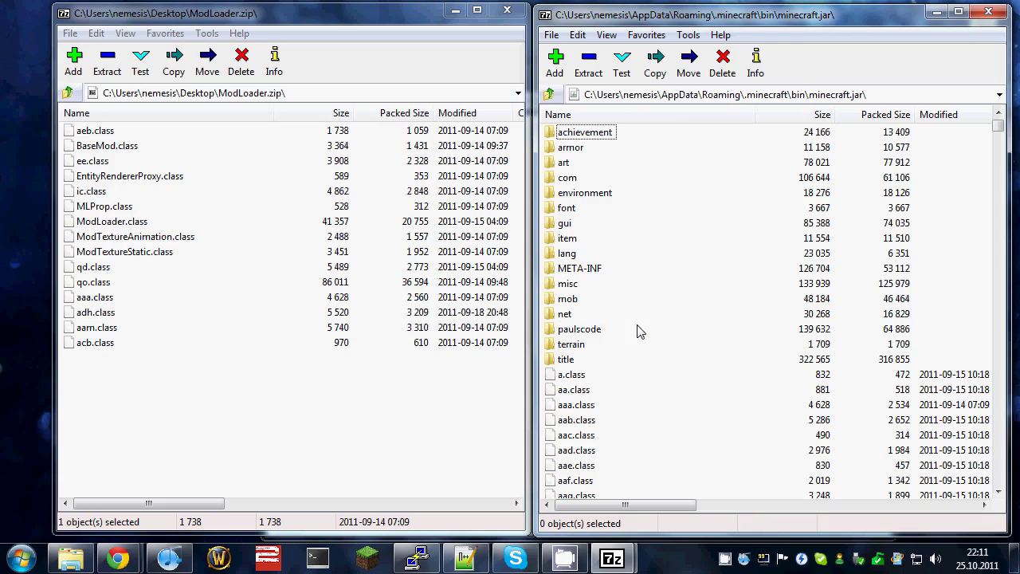
Close ModLoader.zip, delete the META-INF folder from minecraft.jar, and close the archive
click(507, 10)
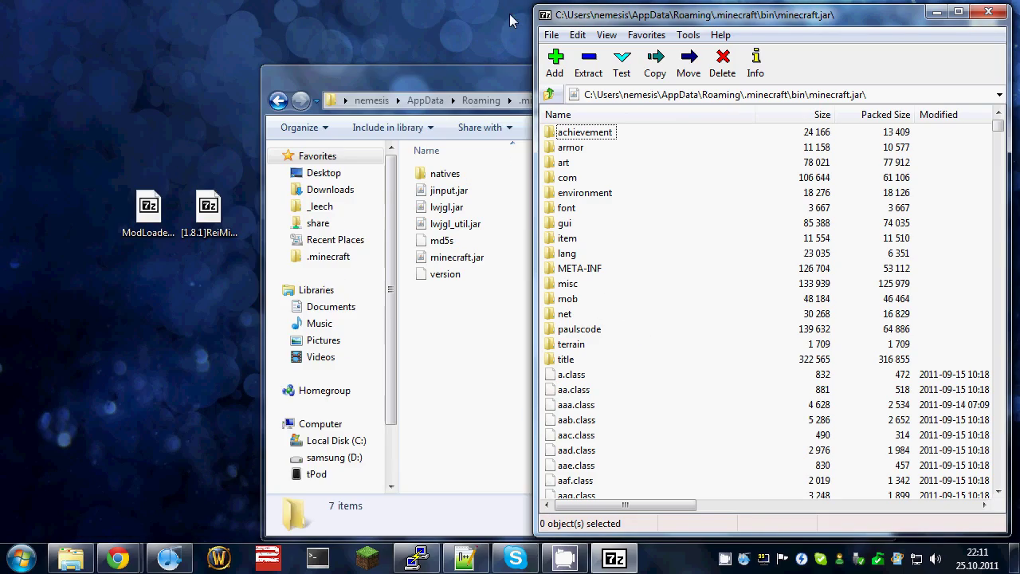
click(587, 268)
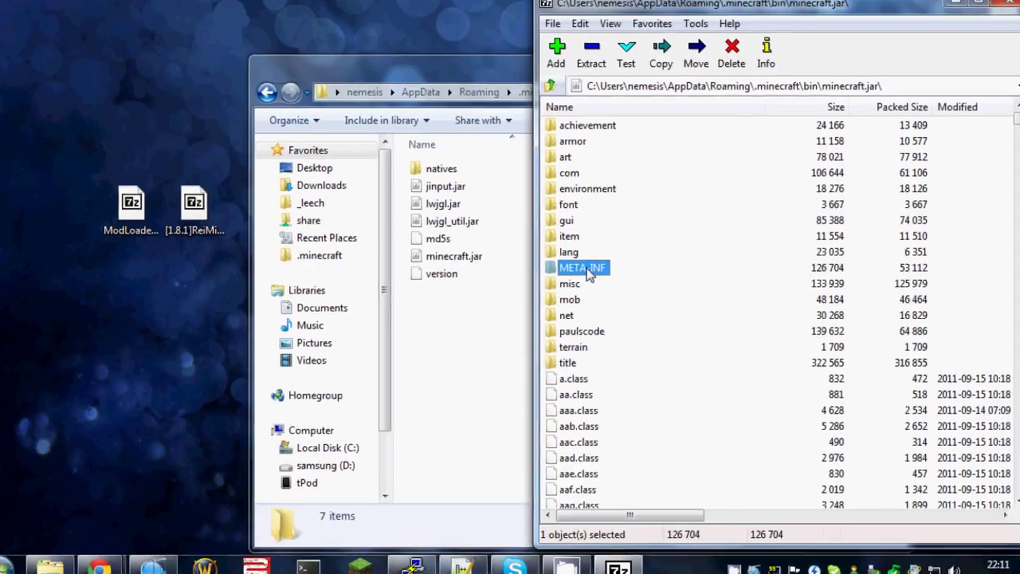
key(Delete)
key(Return)
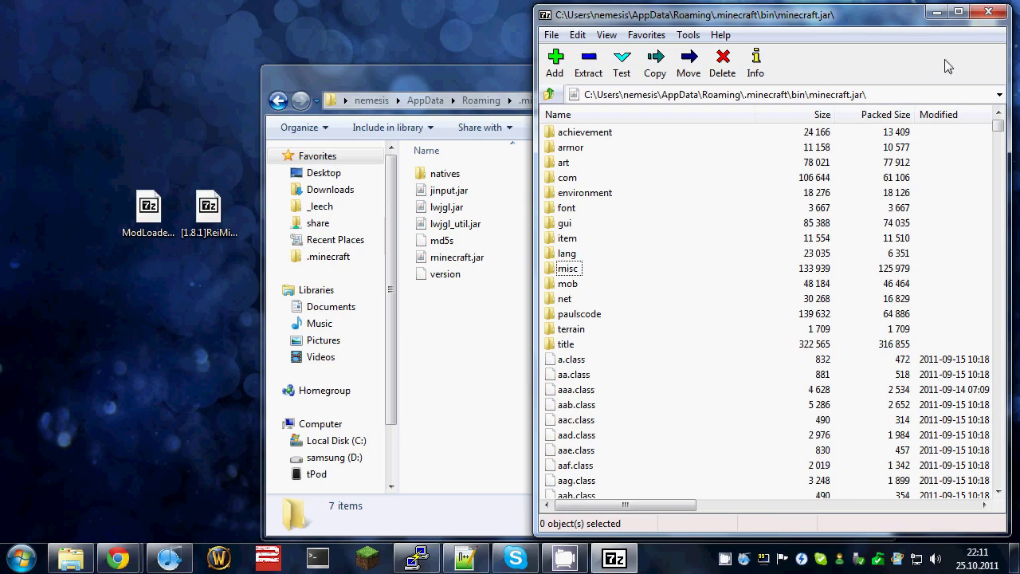
click(988, 11)
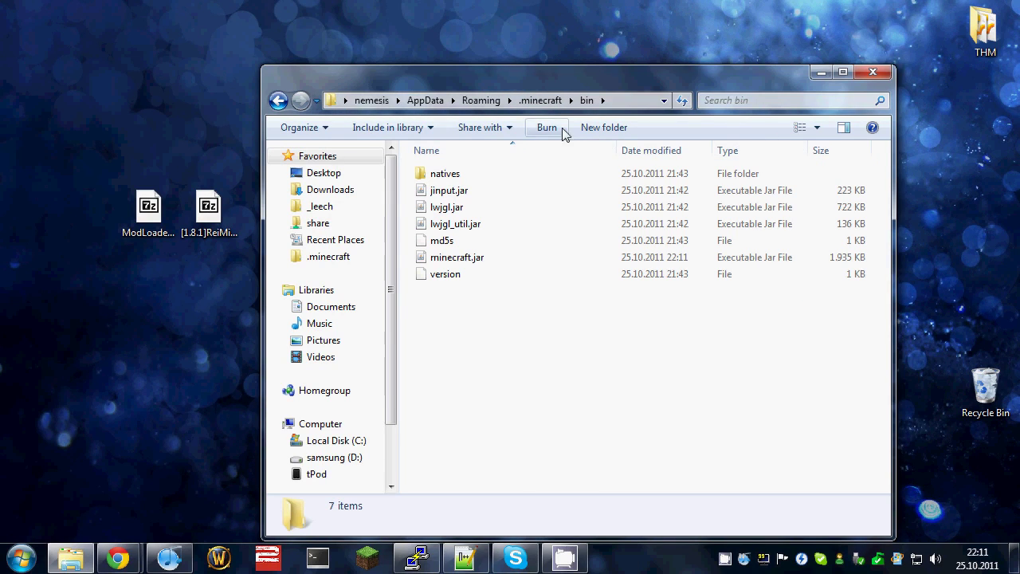
Create a new folder named mods inside .minecraft
click(558, 102)
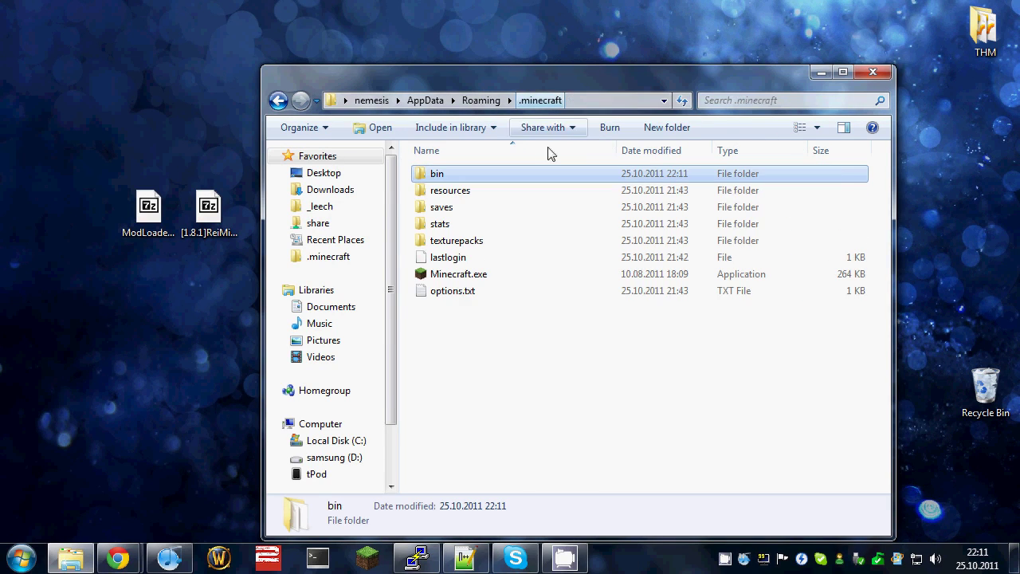
click(650, 129)
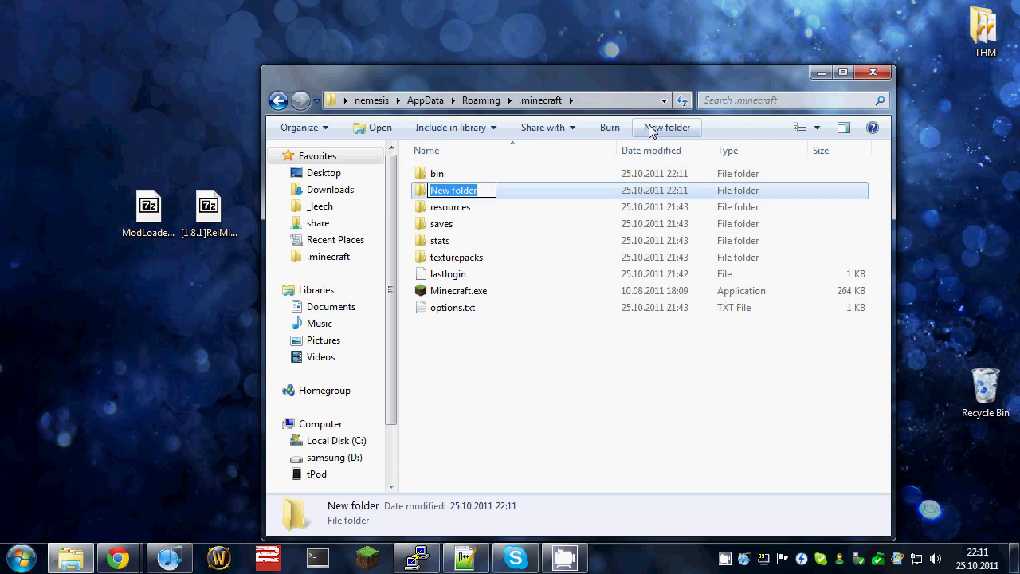
text(mods)
key(Return)
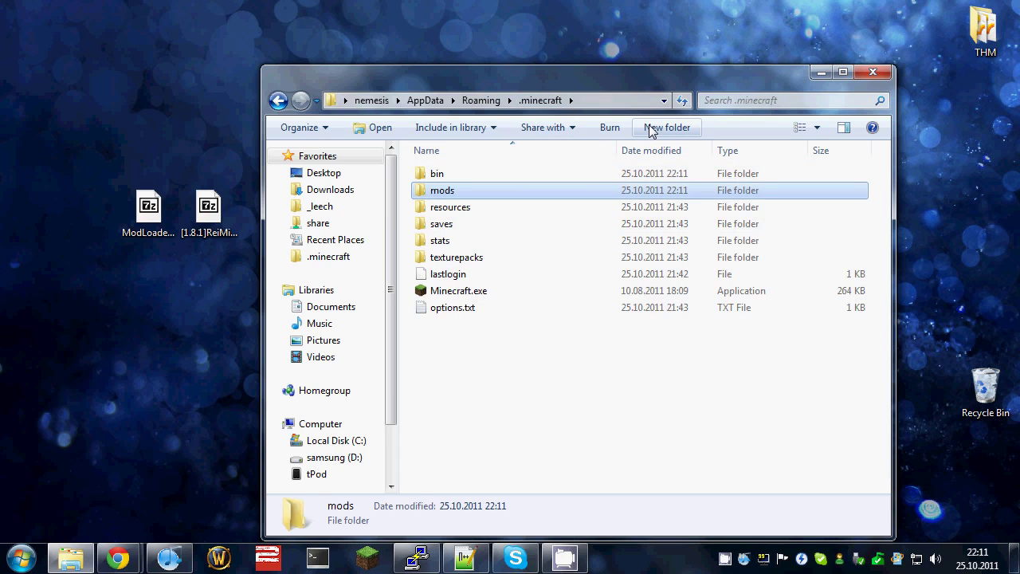
Move [1.8.1]ReiMinimap_v2.6.zip from the desktop into the mods folder
double_click(435, 193)
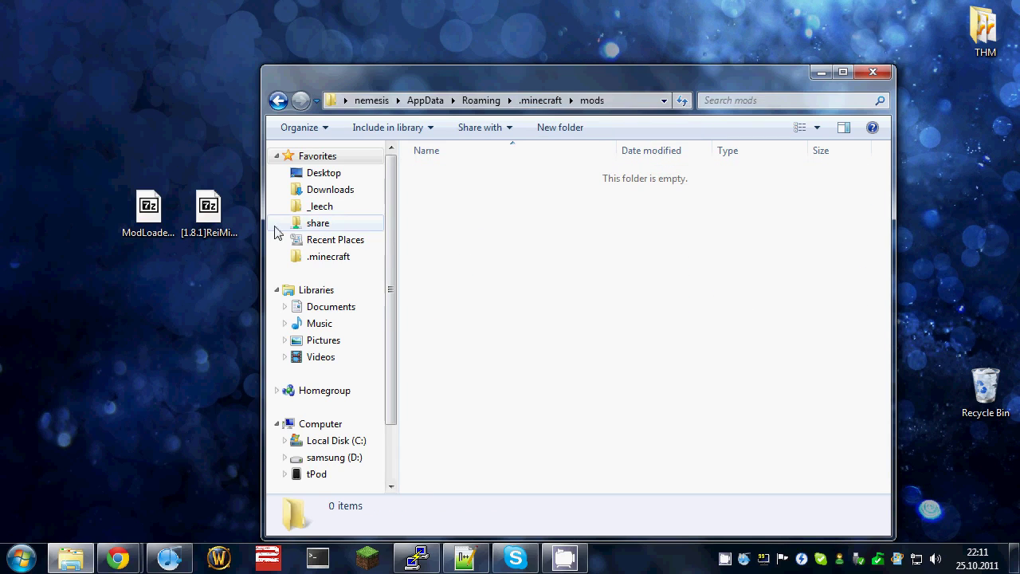
drag(205, 209, 666, 305)
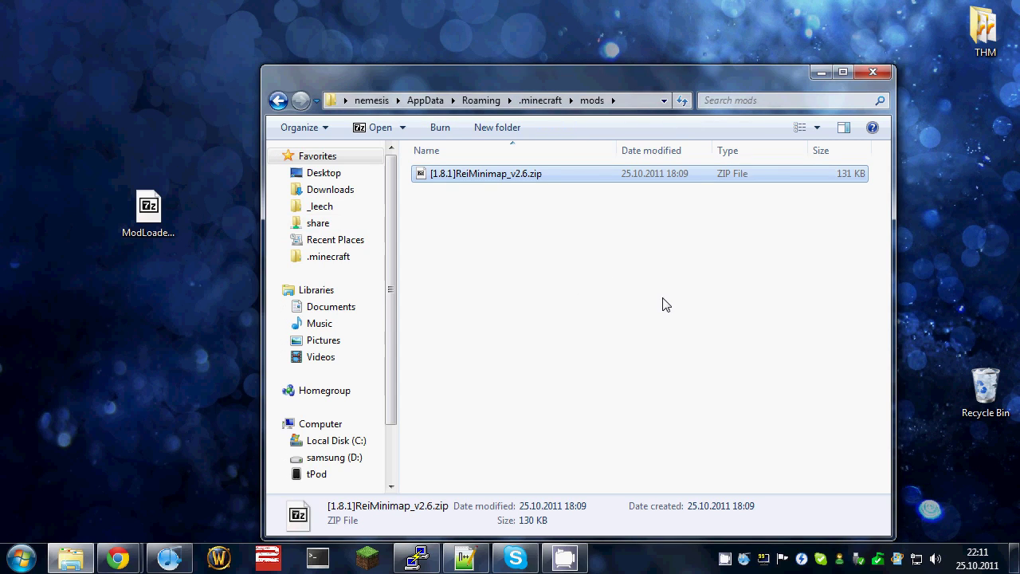
click(879, 72)
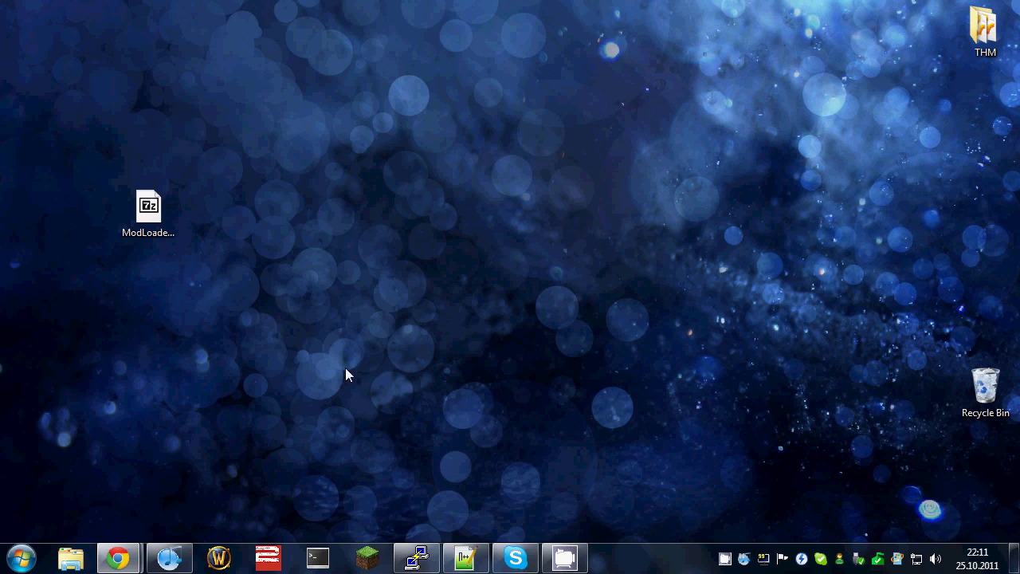
Launch Minecraft Beta 1.8.1, log in, and create a new singleplayer world
click(369, 556)
click(971, 504)
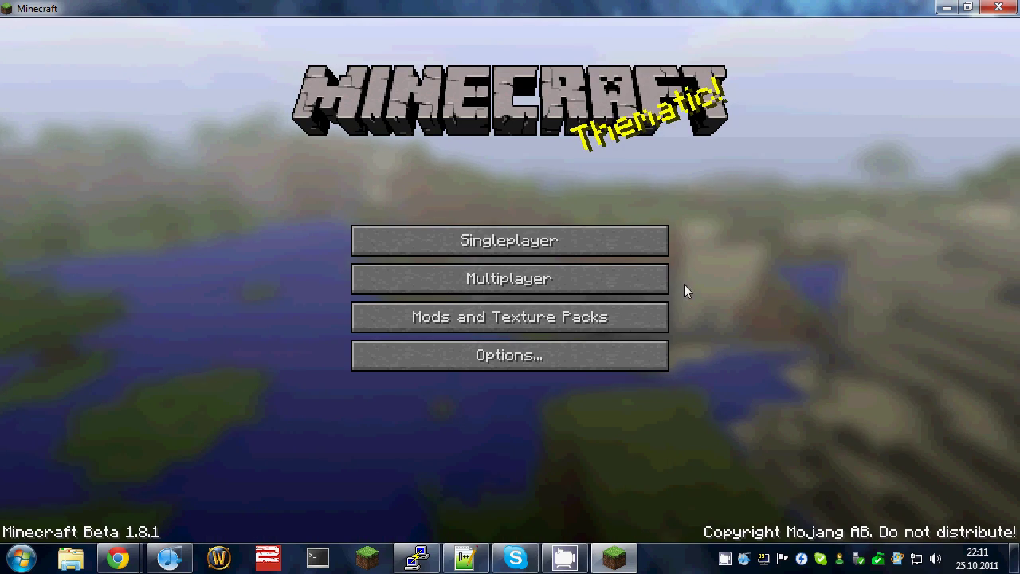
click(627, 248)
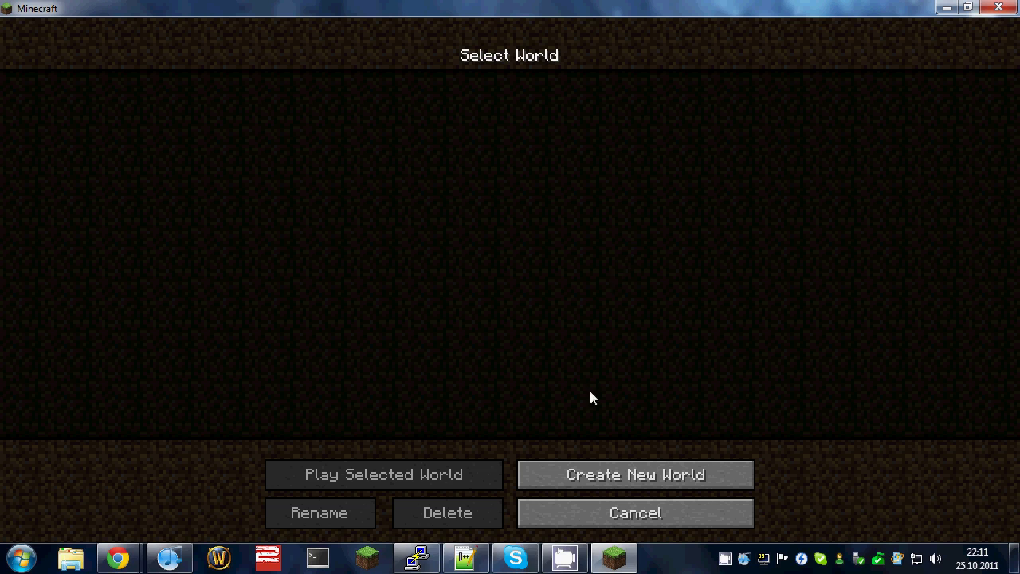
click(596, 474)
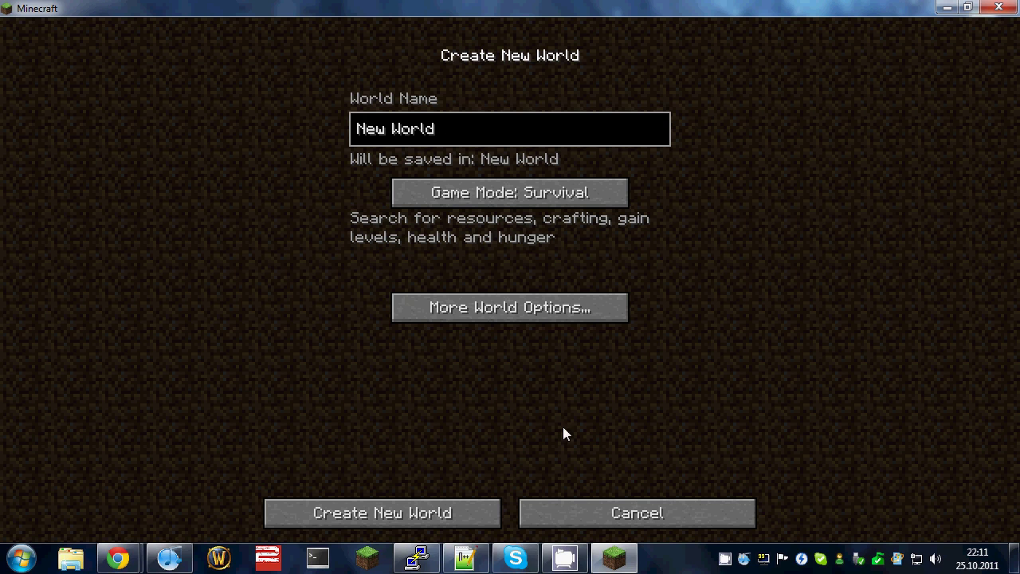
click(450, 514)
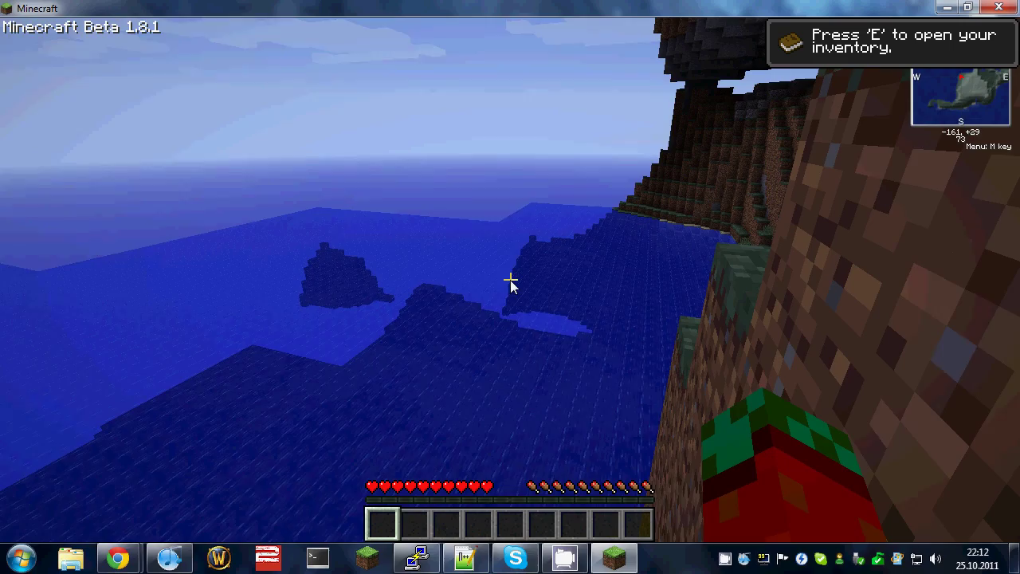
Check the inventory, then open and close the minimap's full-screen map
key(e)
key(e)
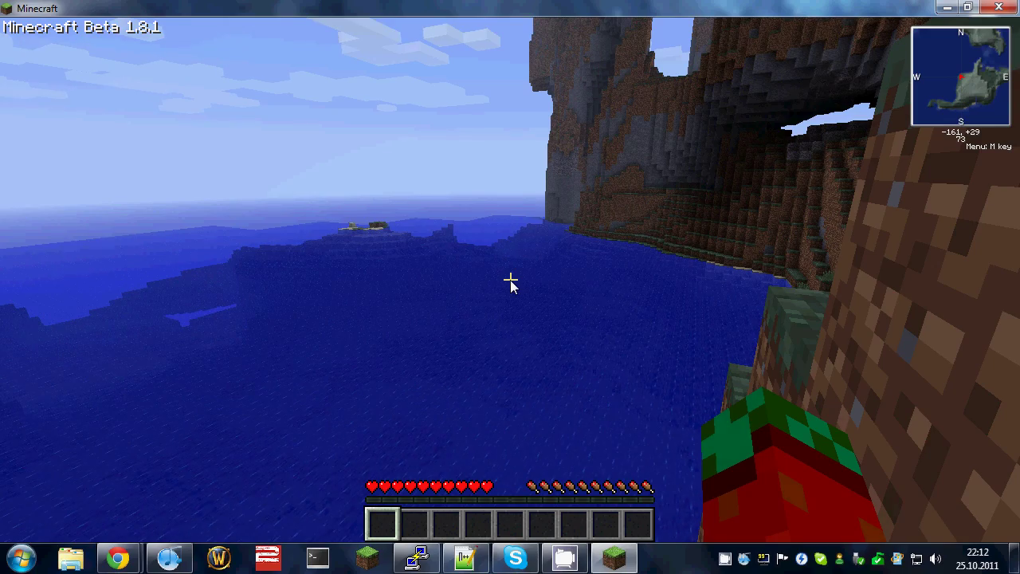
key(l)
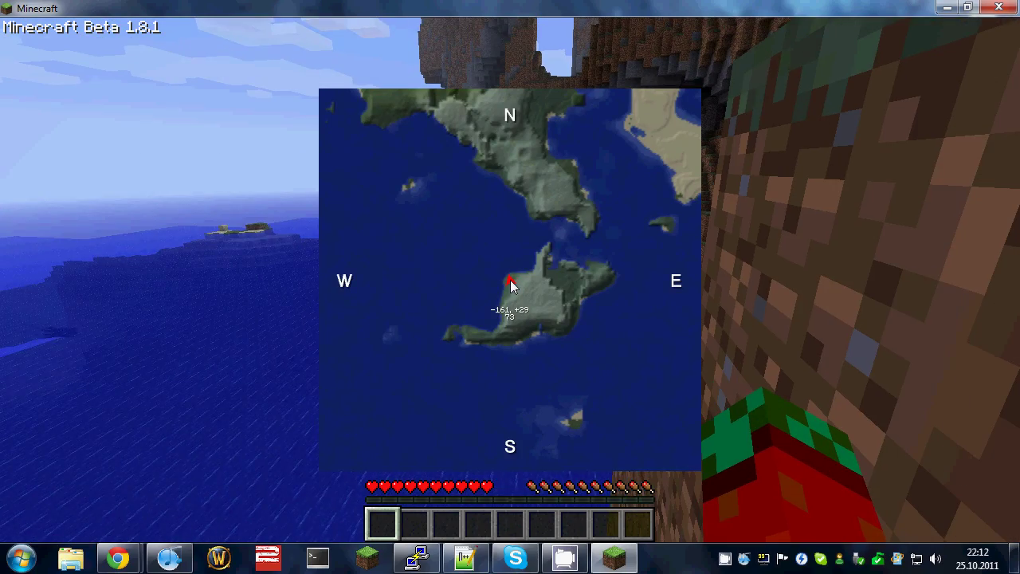
key(l)
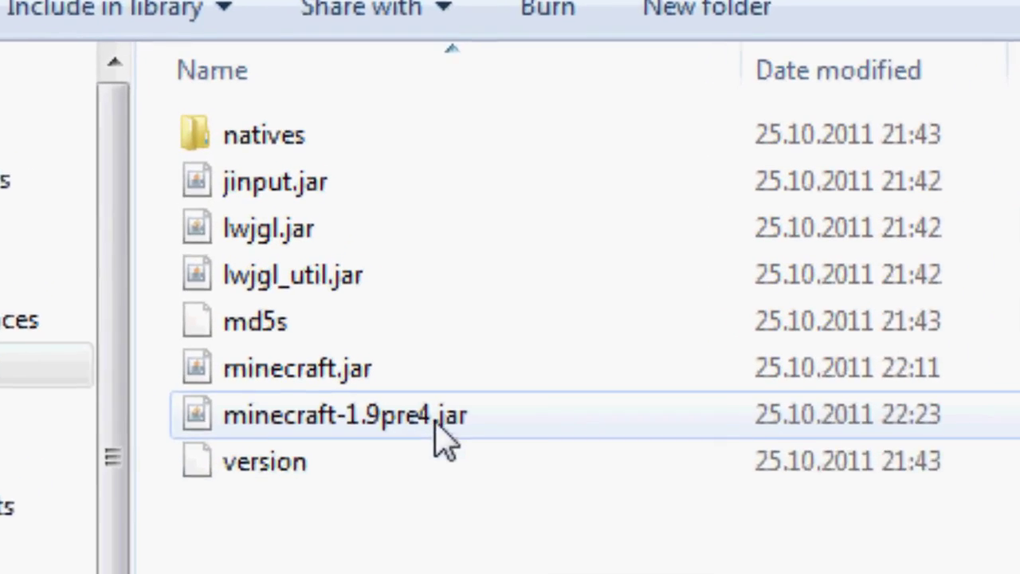
Rename minecraft.jar to minecraft-1.8.1+modloader.jar
click(436, 419)
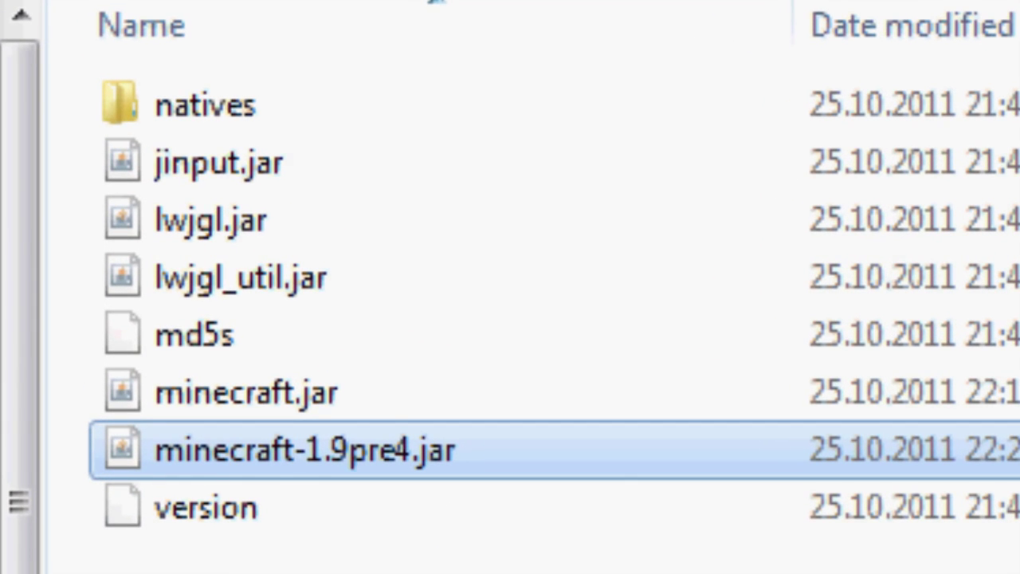
click(394, 407)
key(F2)
key(Right)
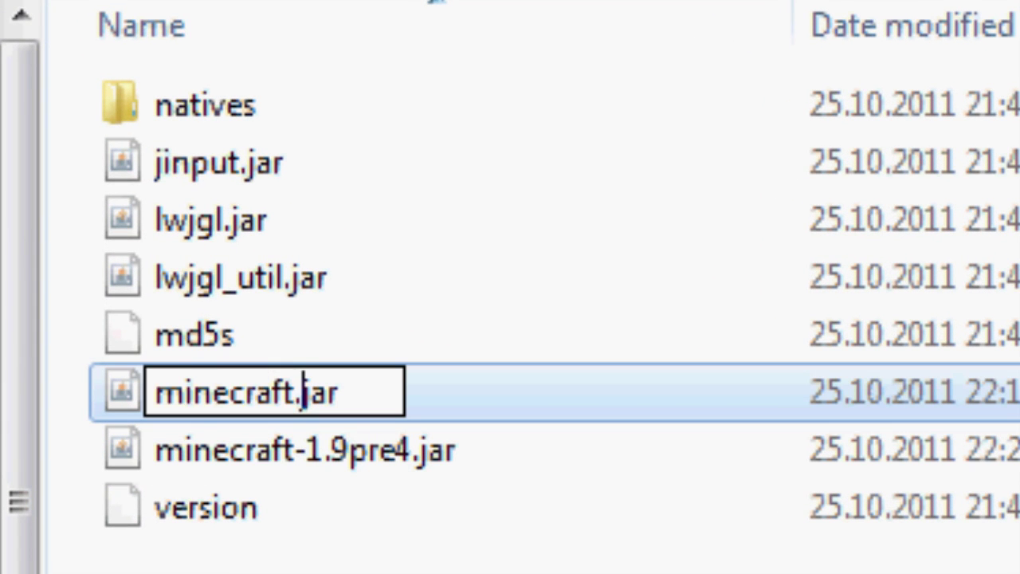
key(Left)
text(-1)
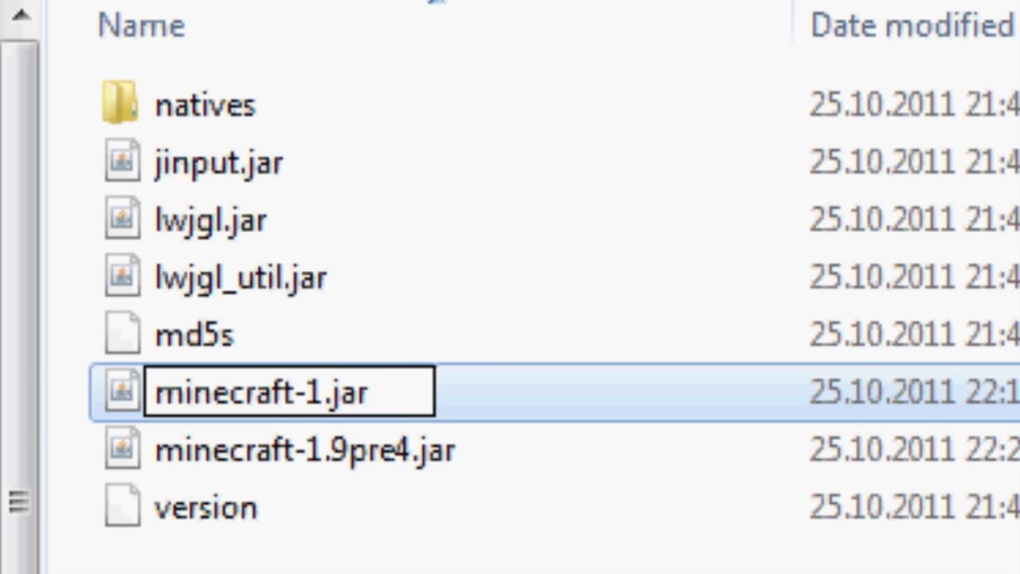
text(.8.1)
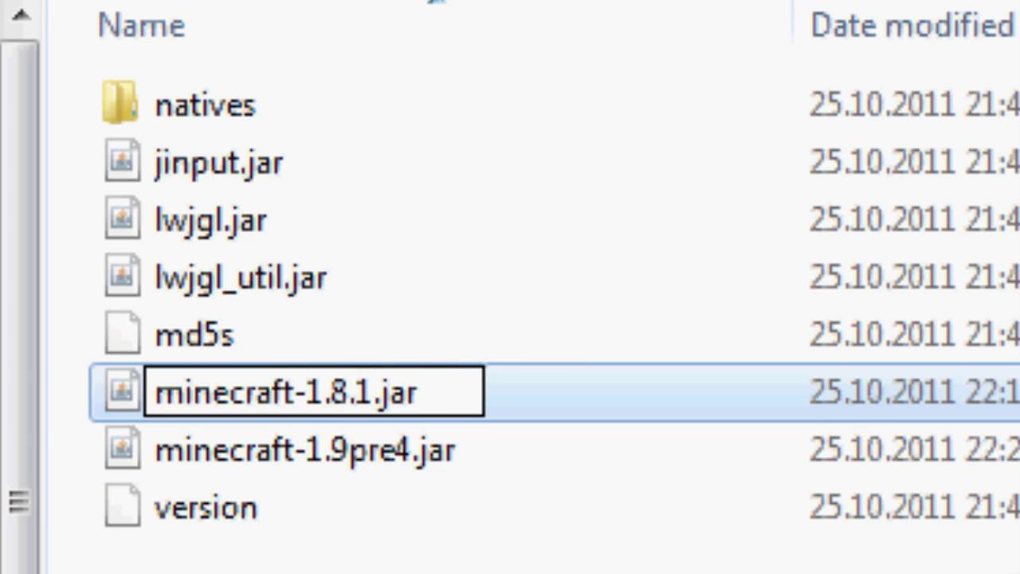
text(+modl)
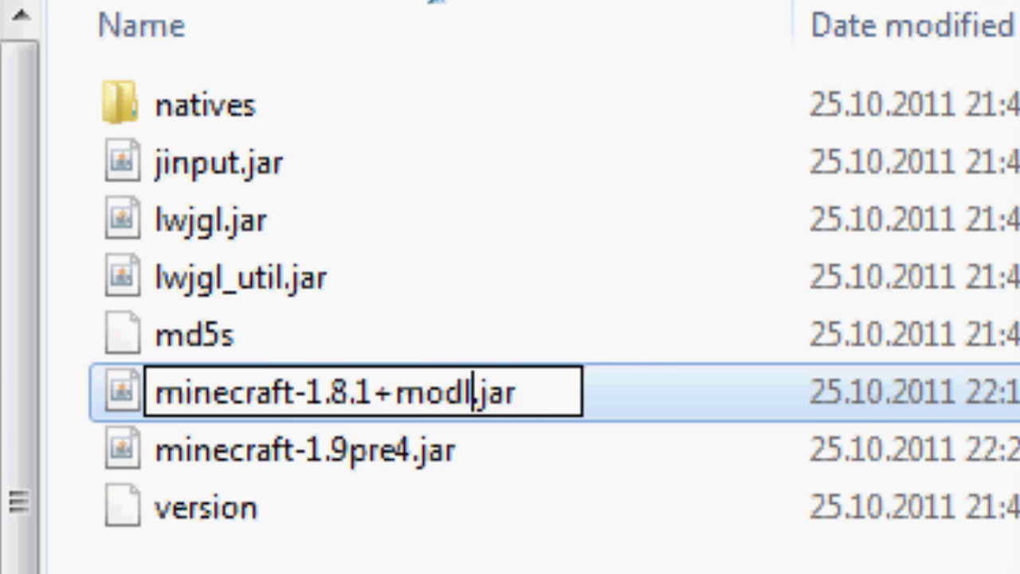
text(oader)
key(Return)
Rename minecraft-1.9pre4.jar to minecraft.jar
click(303, 449)
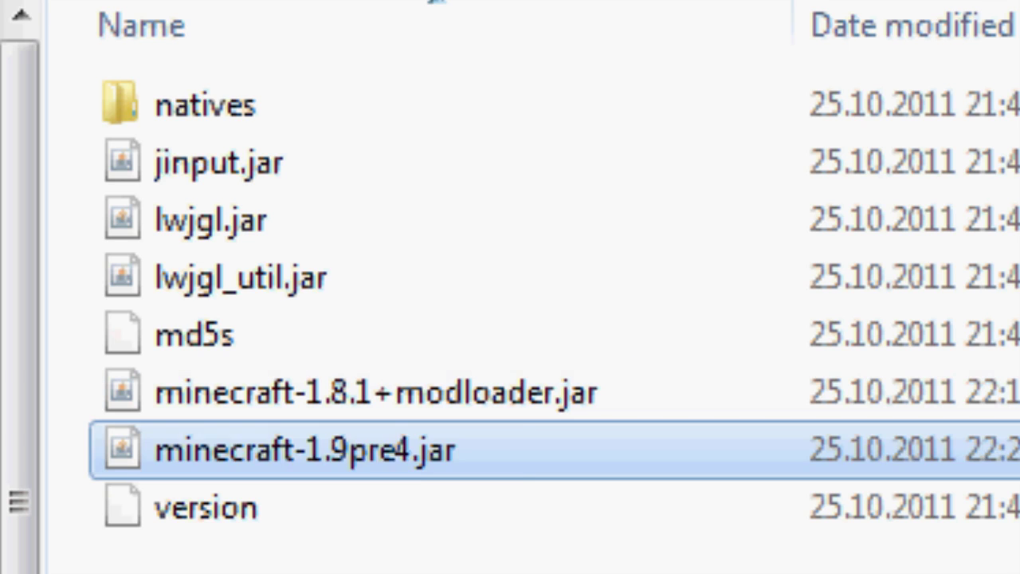
key(F2)
key(Right)
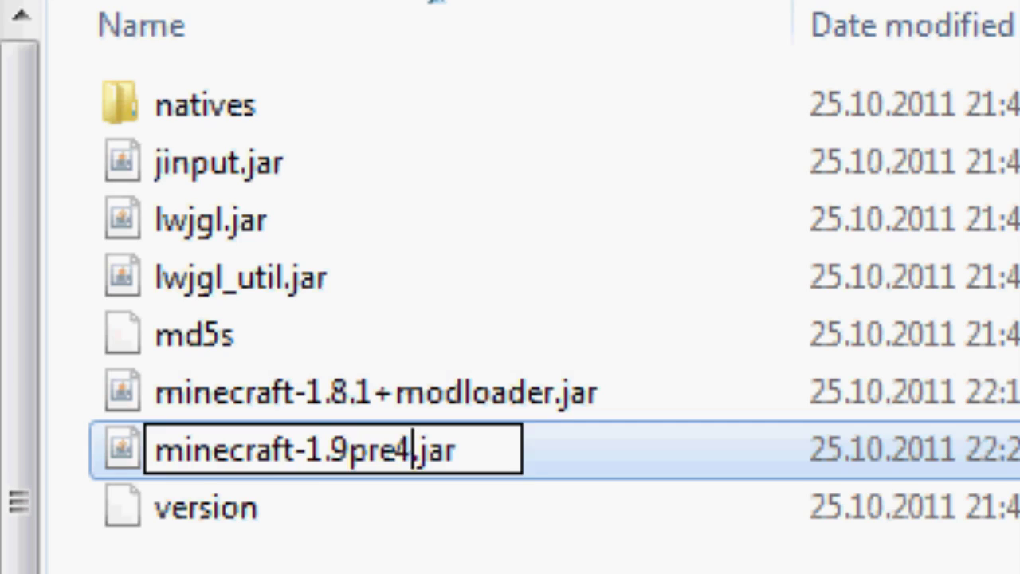
key(BackSpace)
key(BackSpace)
key(BackSpace)
key(BackSpace)
key(BackSpace)
key(BackSpace)
key(BackSpace)
key(BackSpace)
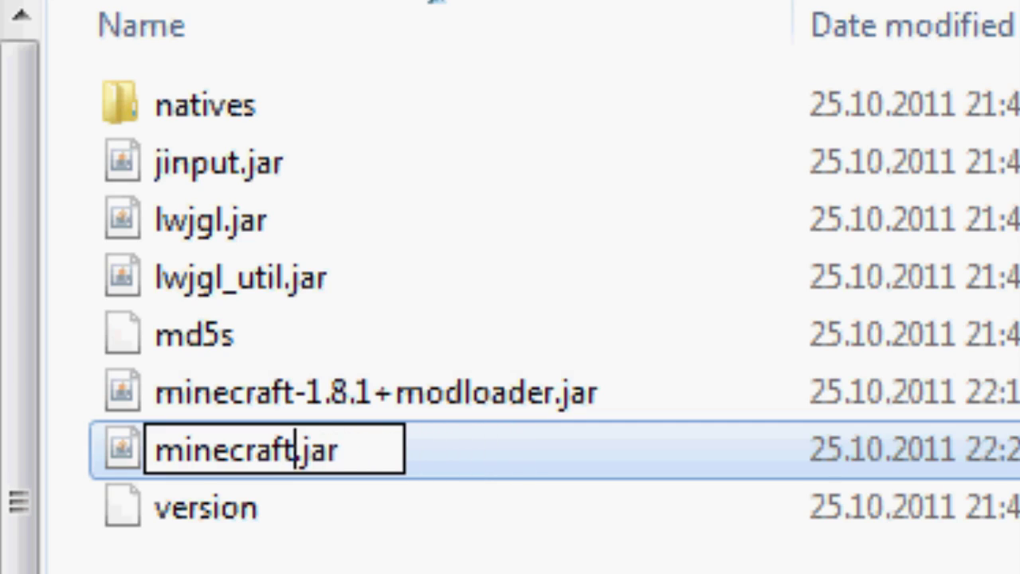
key(Return)
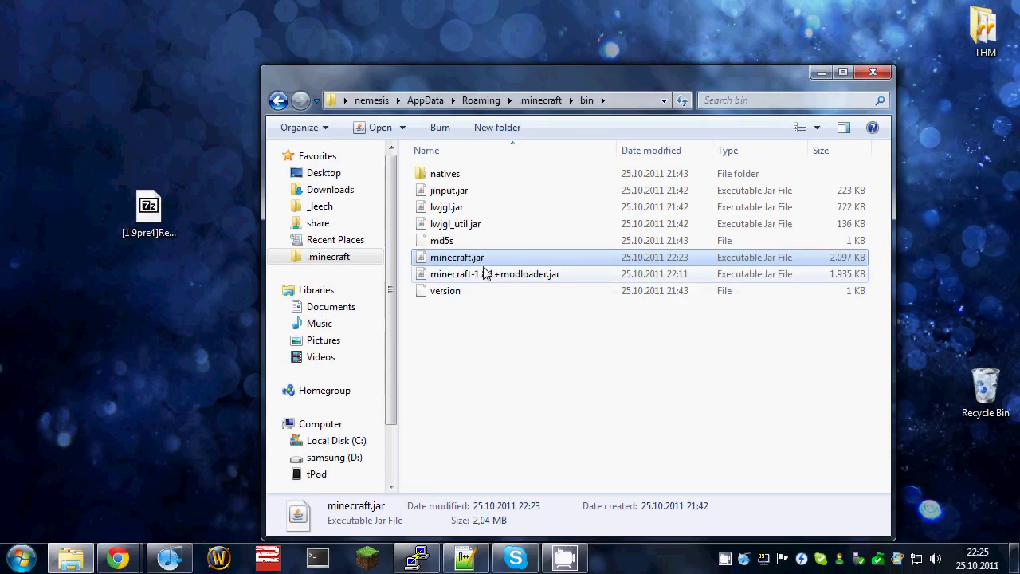
Open the new minecraft.jar as an archive in 7-Zip
right_click(392, 349)
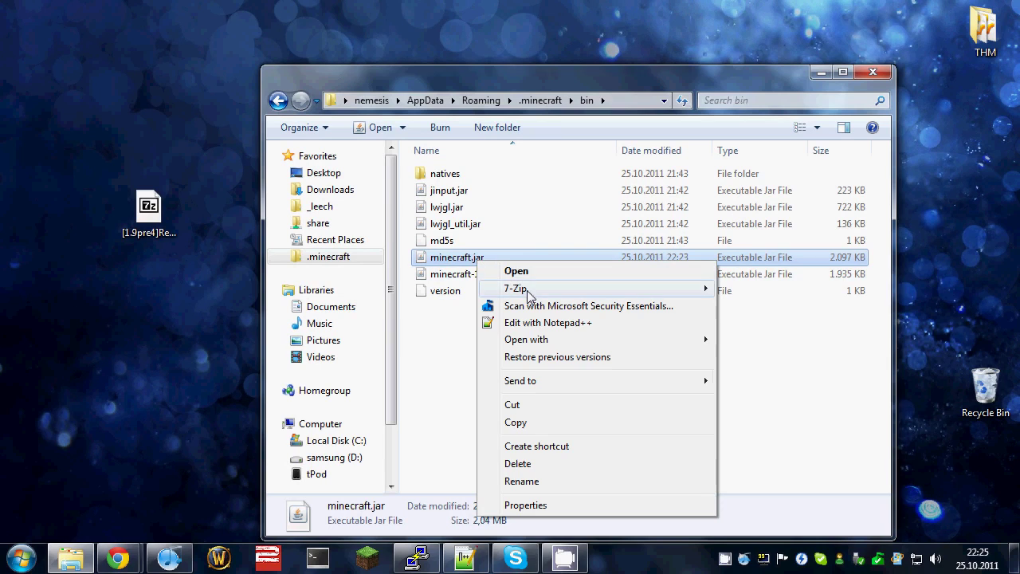
mouse_move(526, 291)
click(767, 288)
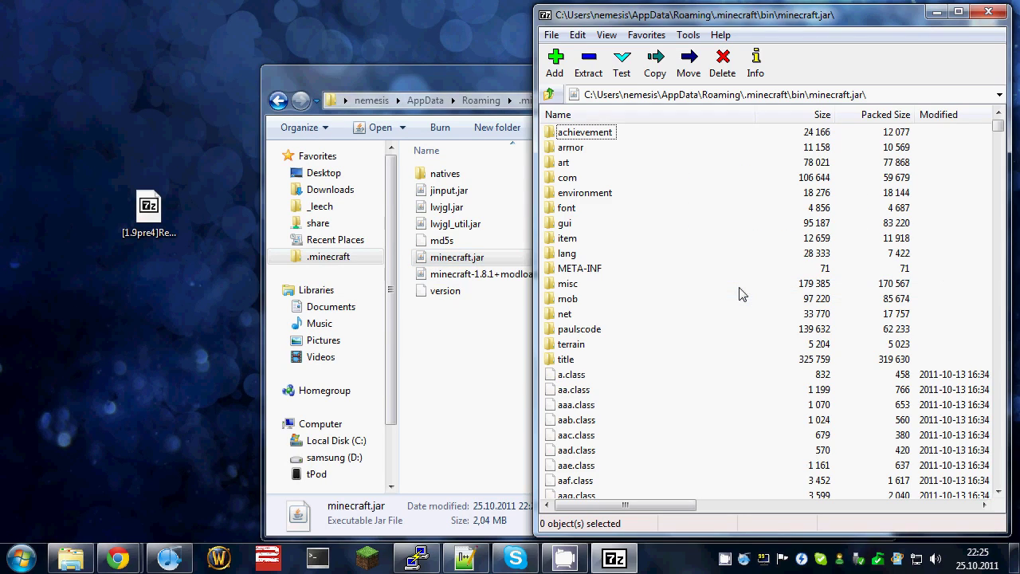
Copy all 28 items from the Rei Minimap zip into minecraft.jar
click(148, 211)
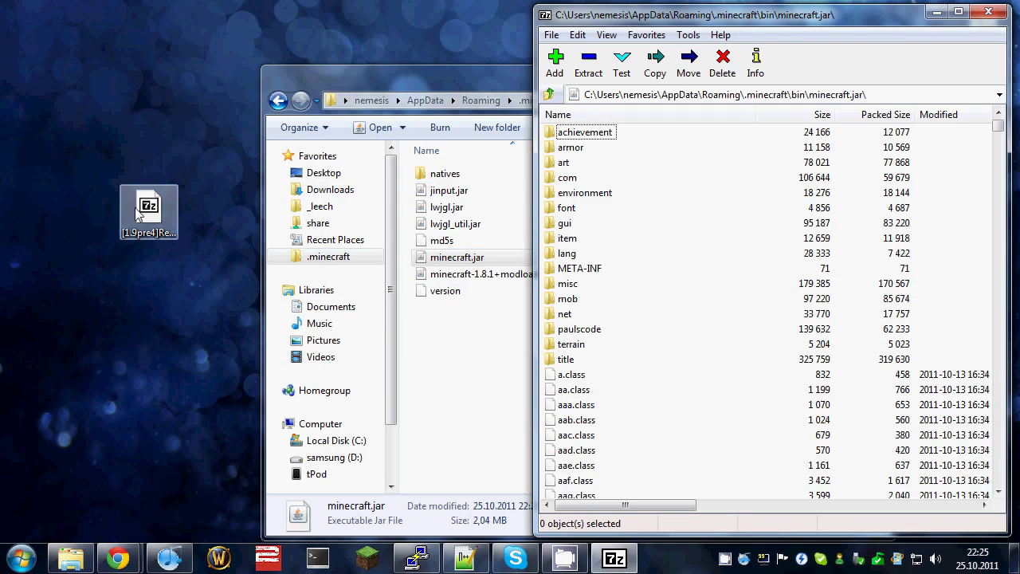
double_click(147, 211)
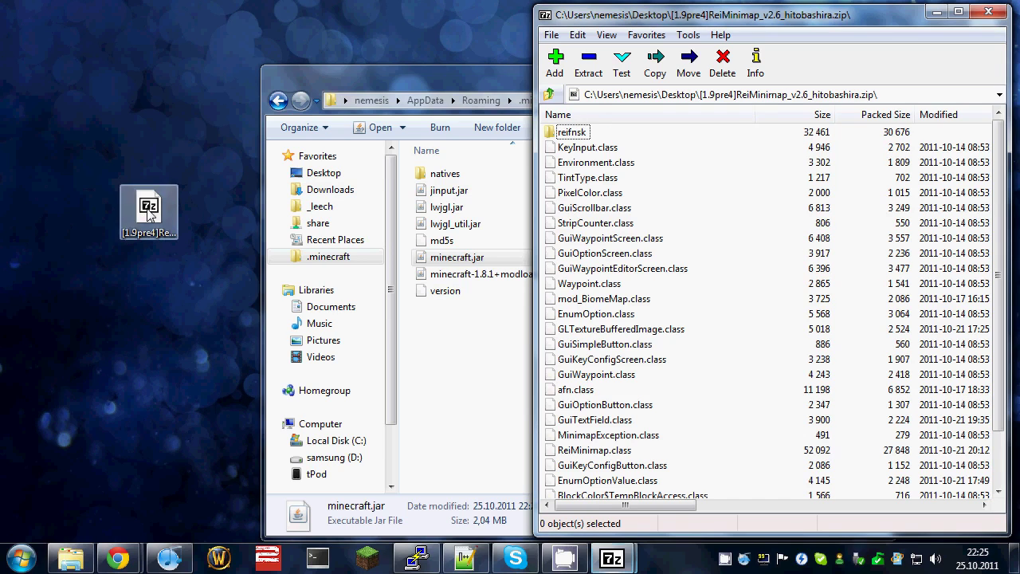
drag(621, 19, 157, 17)
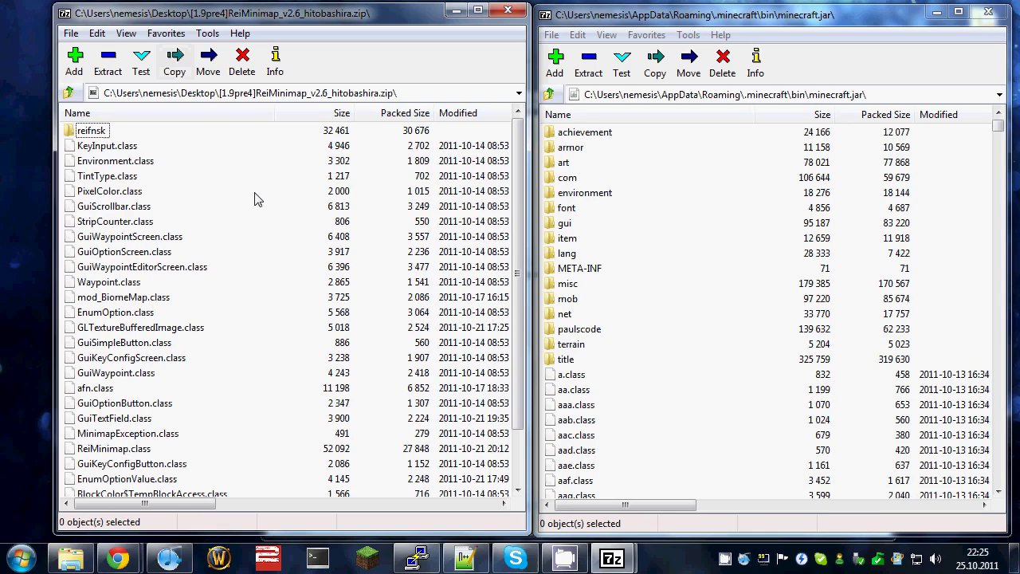
key(ctrl+a)
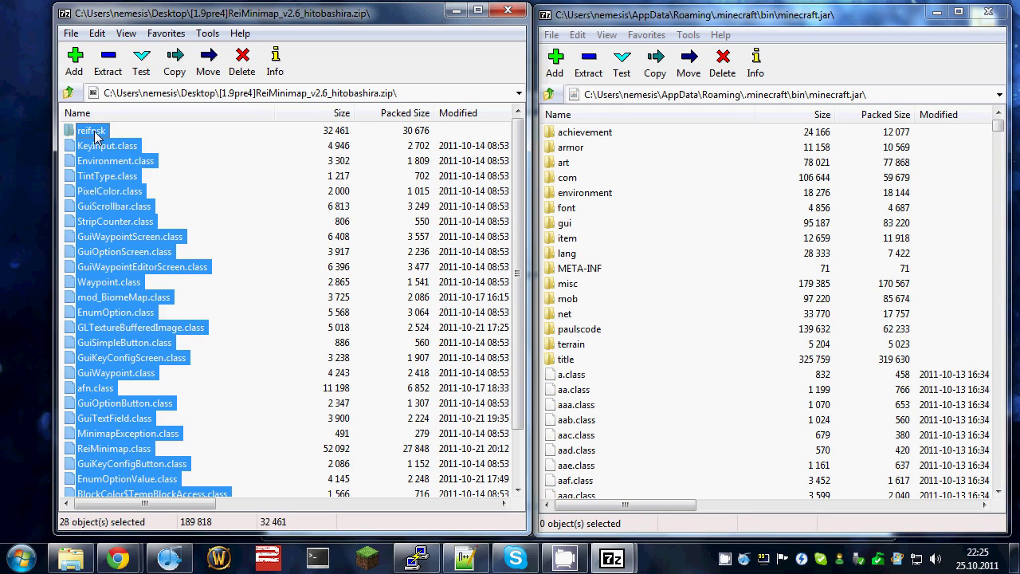
drag(646, 414, 646, 413)
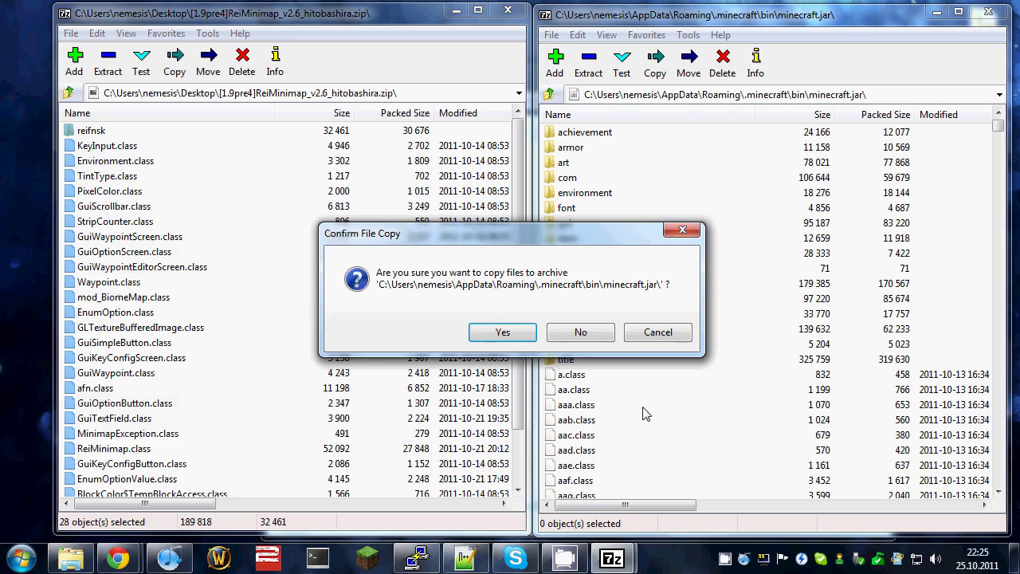
click(503, 334)
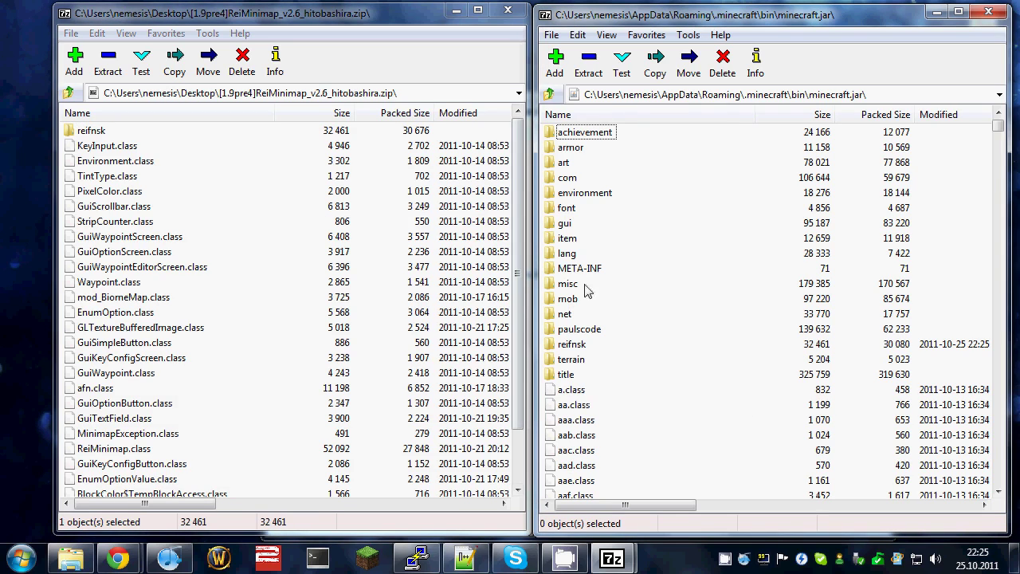
Delete META-INF from minecraft.jar and close the minimap zip
click(589, 271)
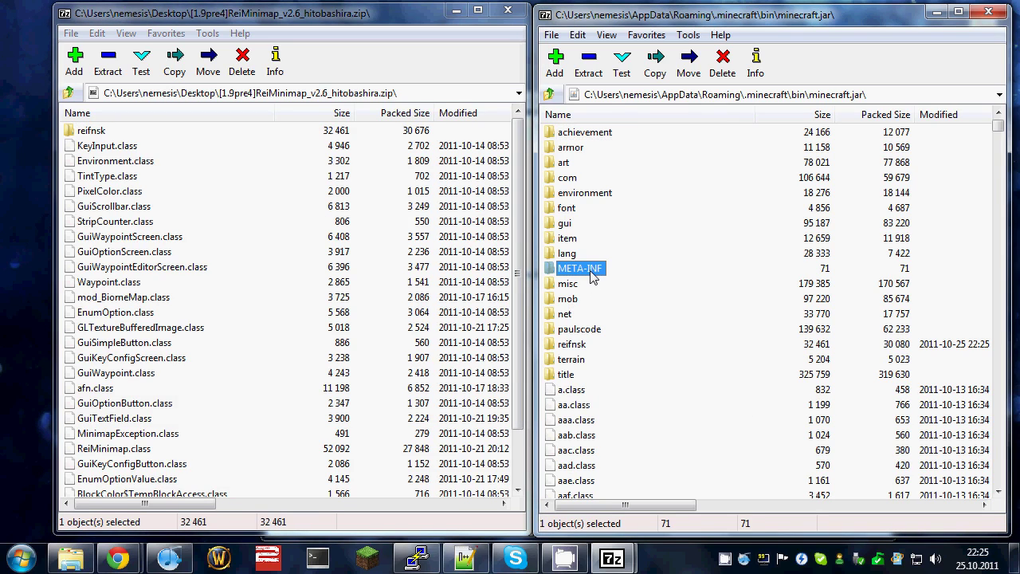
key(Delete)
key(Return)
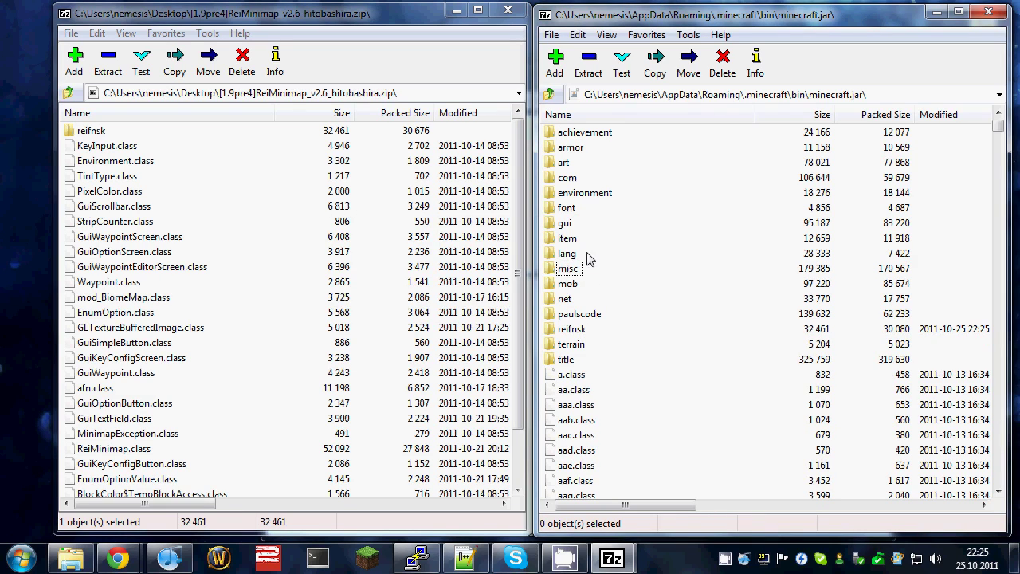
click(507, 11)
Close 7-Zip and the bin folder, launch Minecraft 1.9 Prerelease 4, log in, and open Singleplayer
click(988, 11)
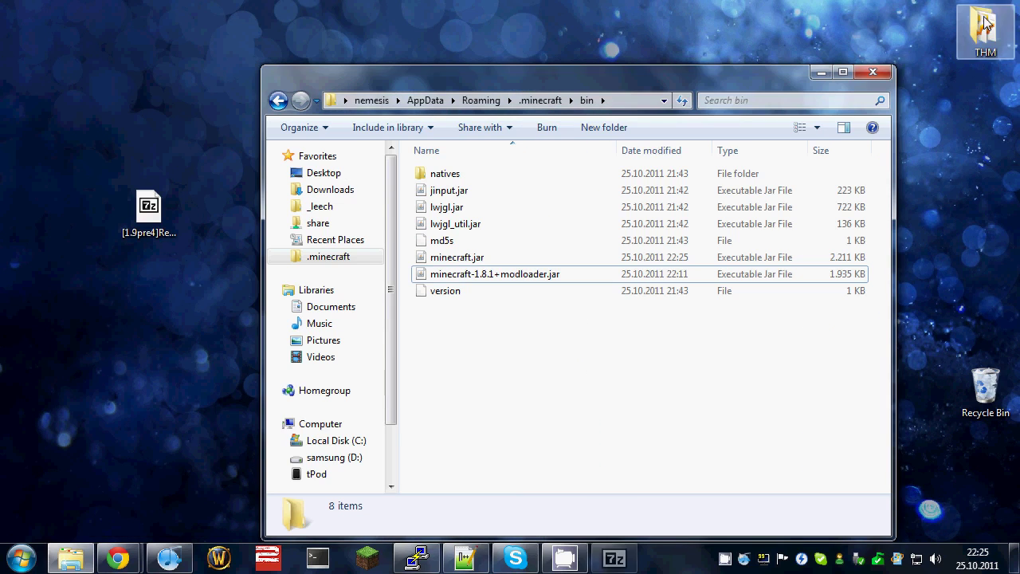
click(873, 73)
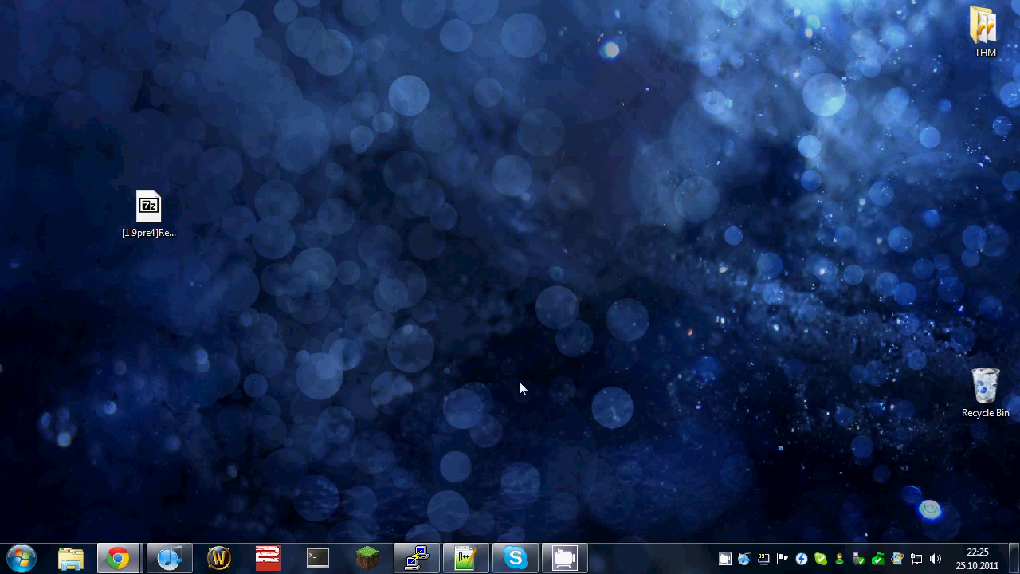
click(377, 556)
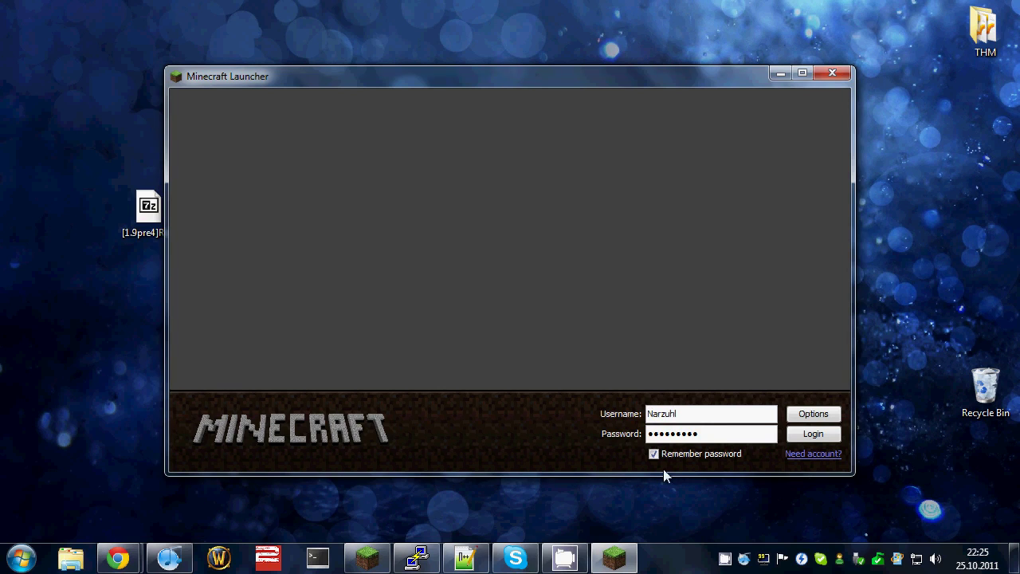
click(811, 434)
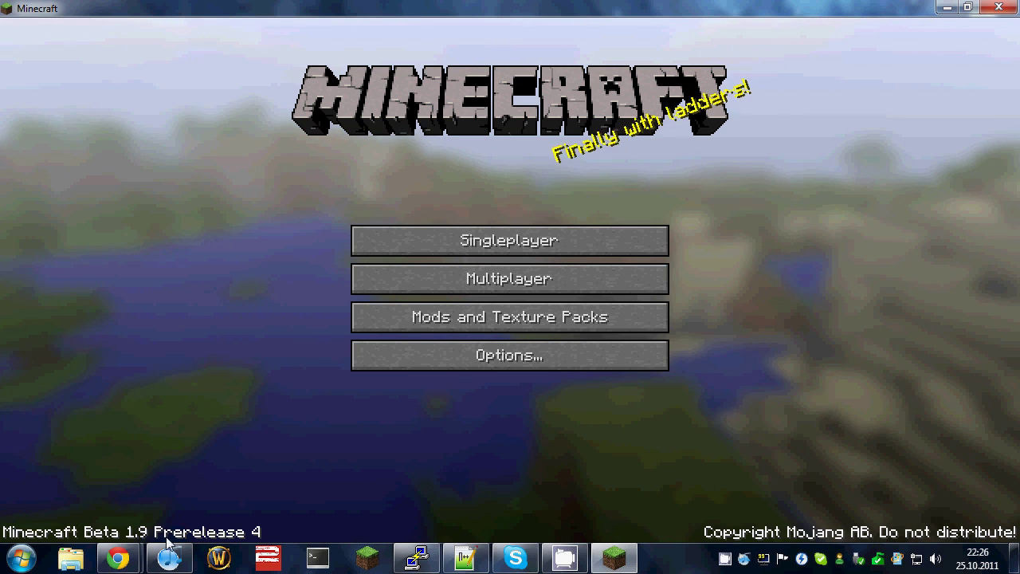
click(425, 239)
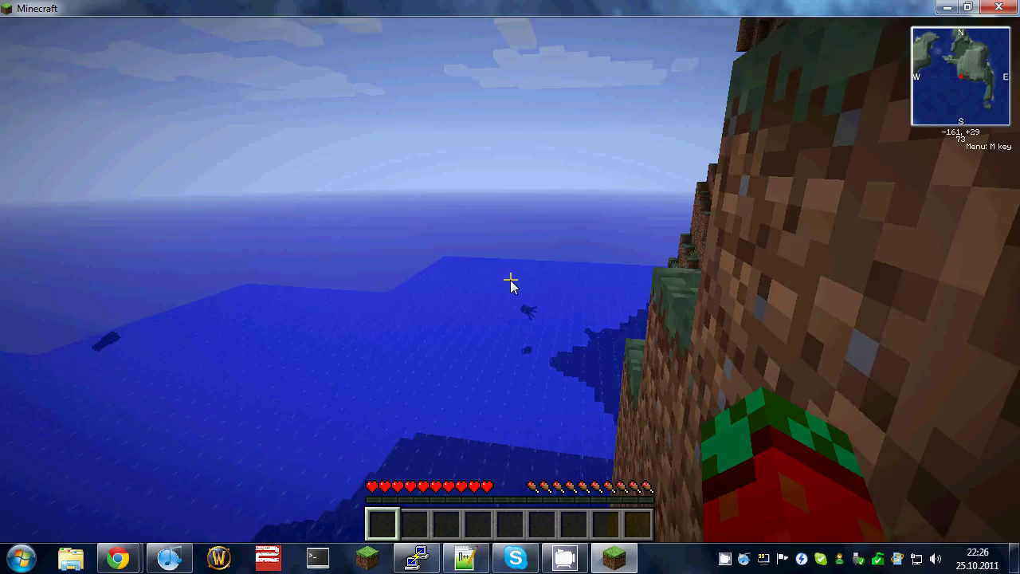
In New World, open and close the full-screen map with M, then pause with Esc
key(m)
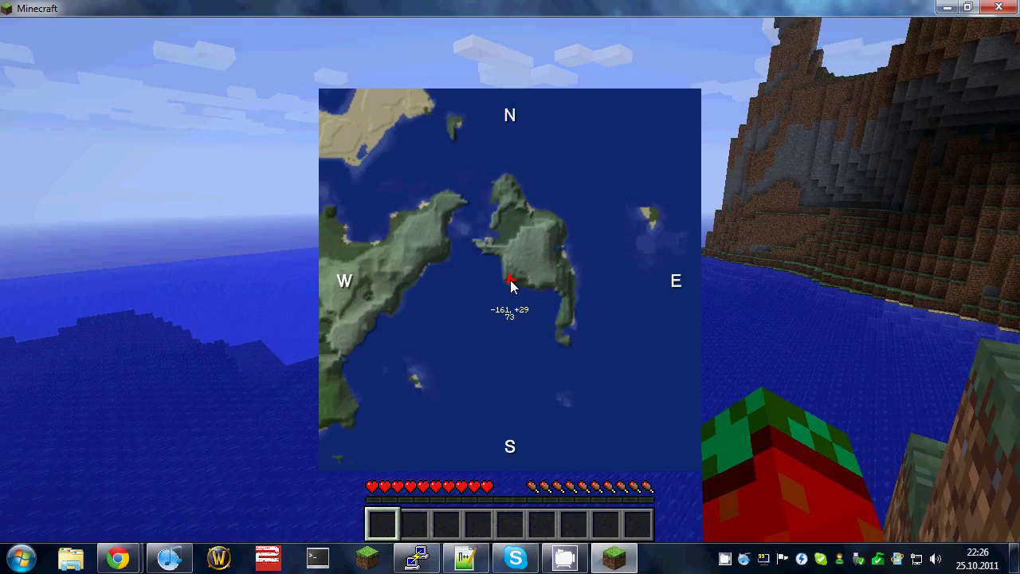
key(m)
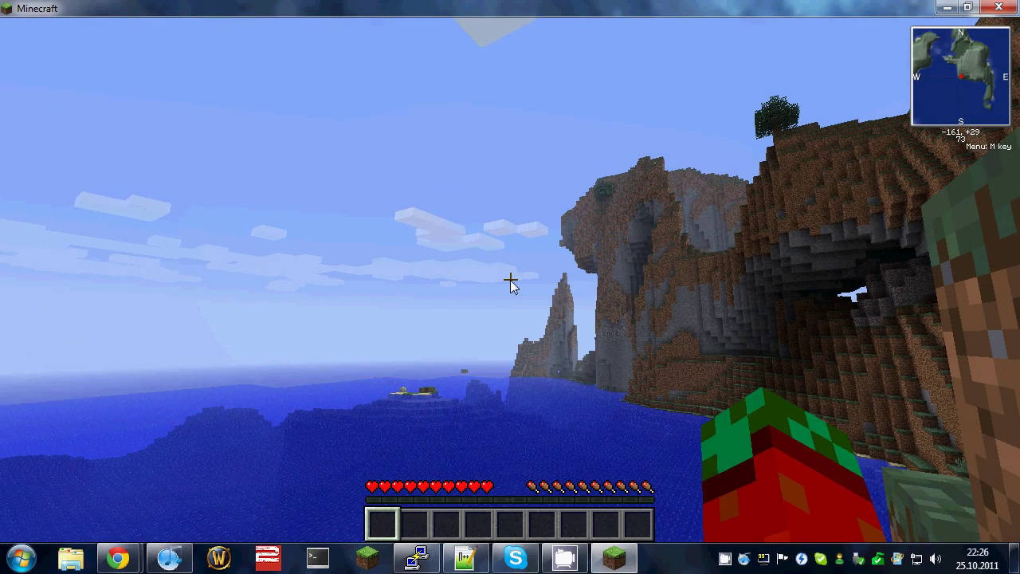
key(Escape)
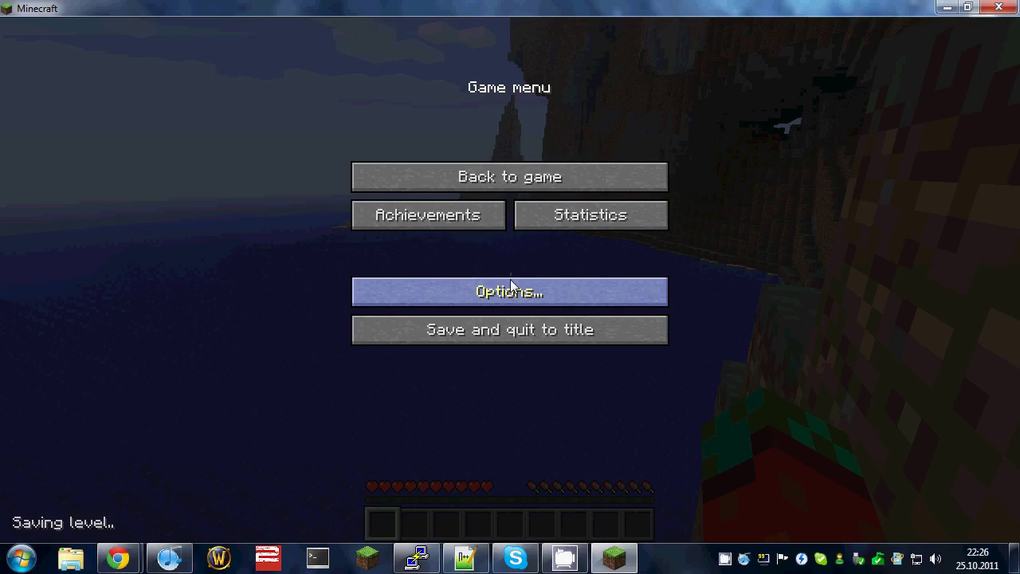